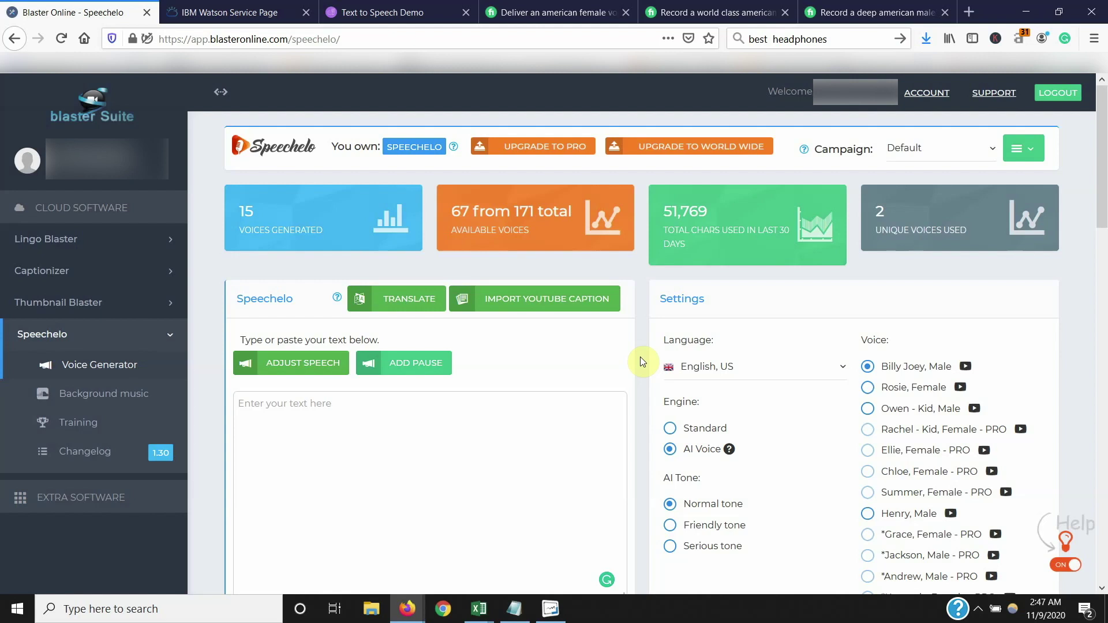
Scroll the Voice Generator to show the empty script box and Billy Joey voice settings
scroll(641, 359, "down", 2)
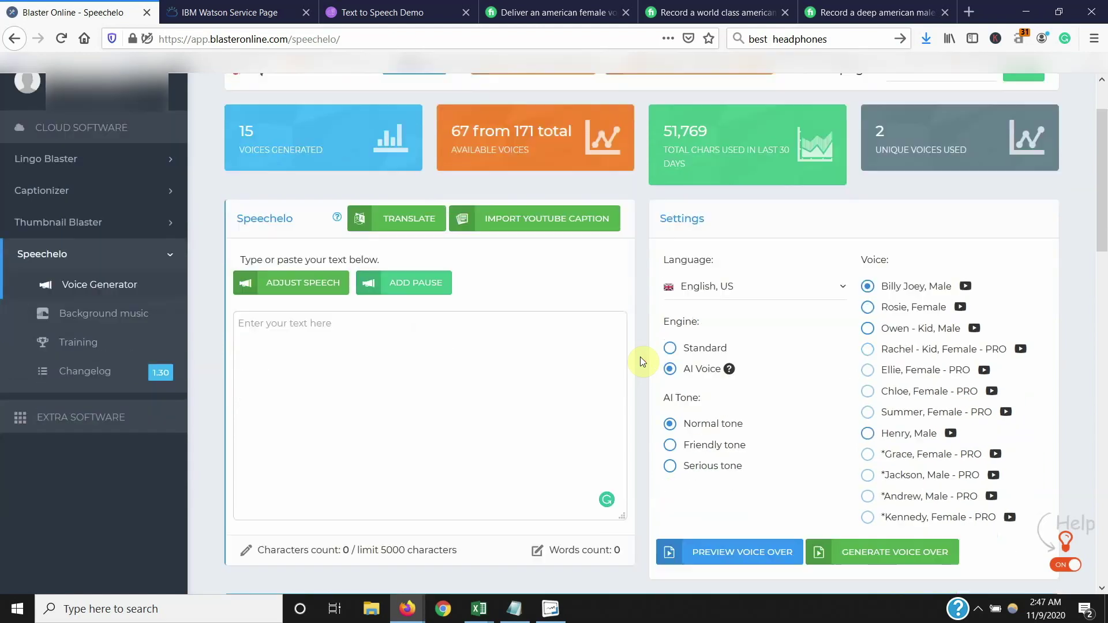
scroll(641, 359, "up", 1)
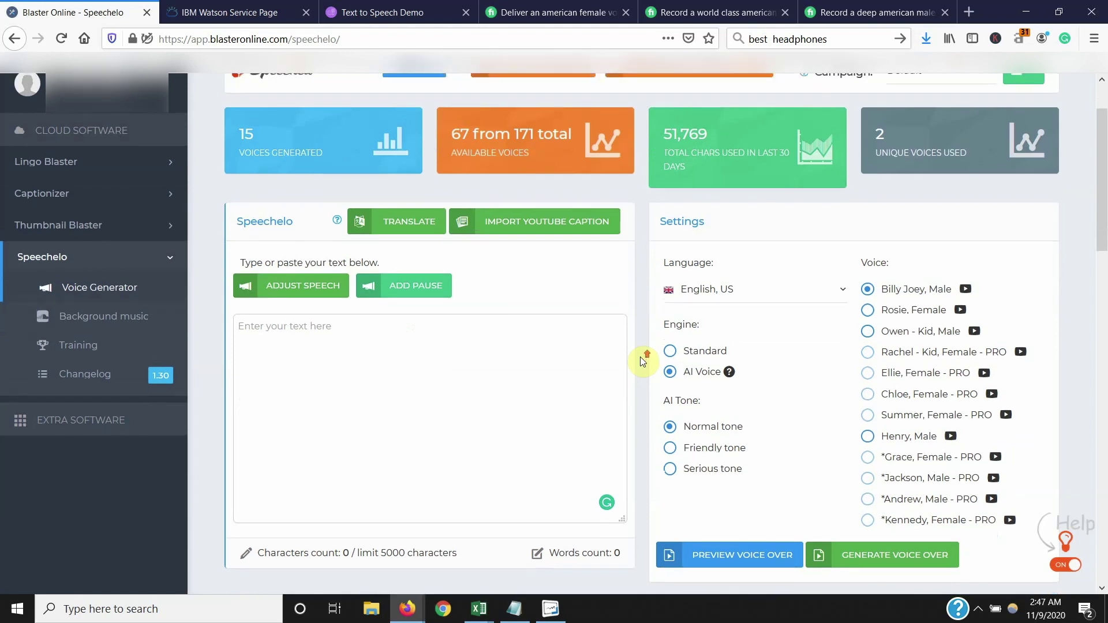
scroll(642, 361, "up", 1)
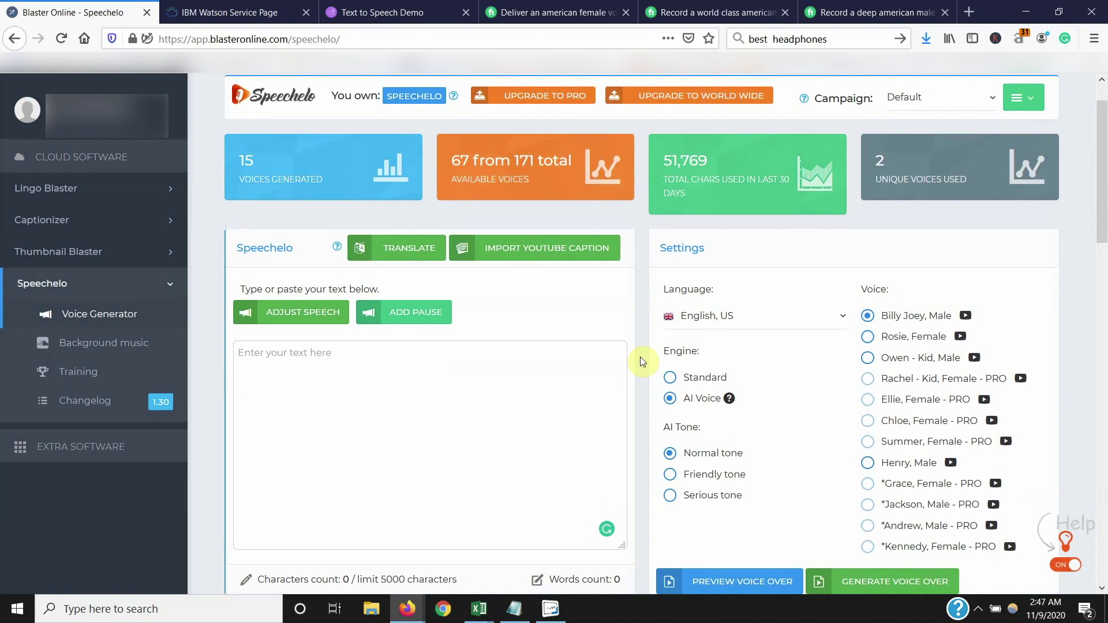
scroll(640, 360, "down", 1)
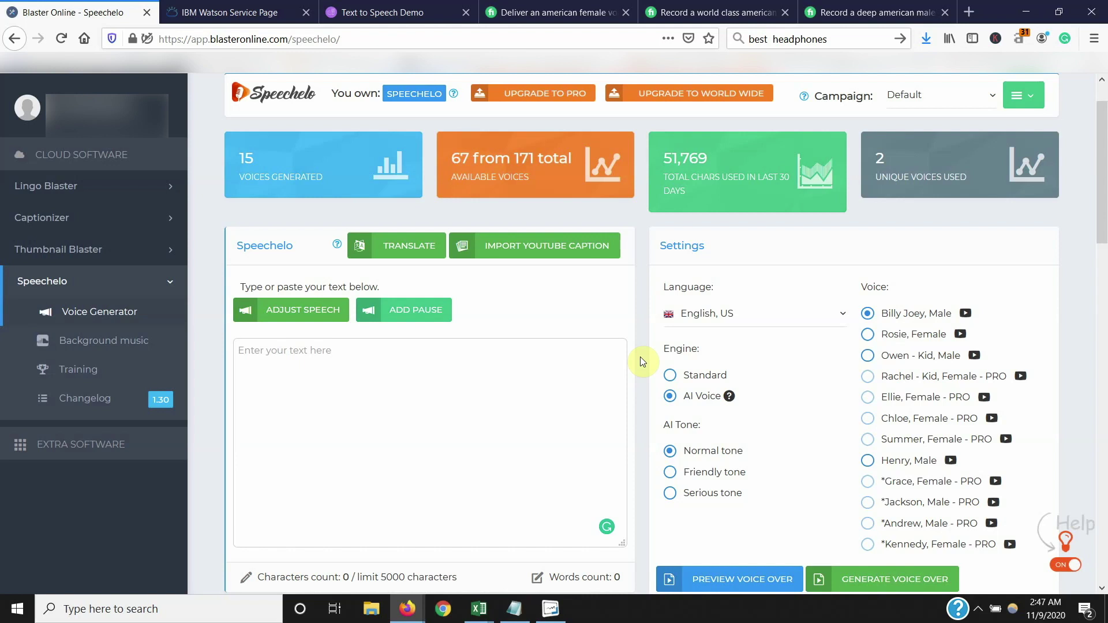
Browse the Background music track list after dismissing the DataTables warning
left_click(125, 359)
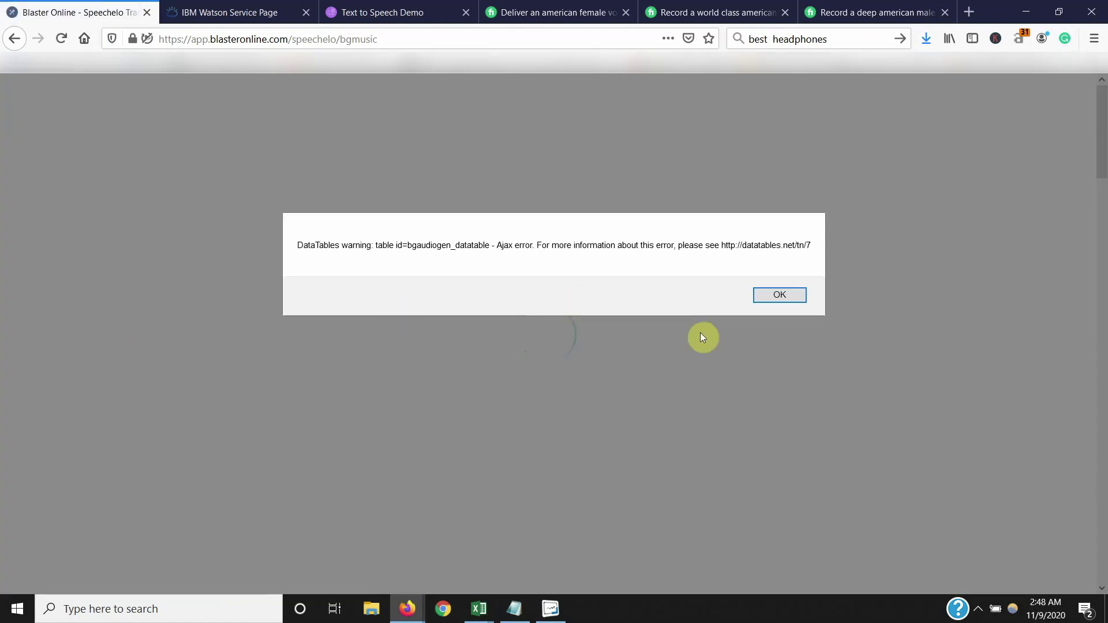
left_click(774, 292)
scroll(498, 416, "down", 3)
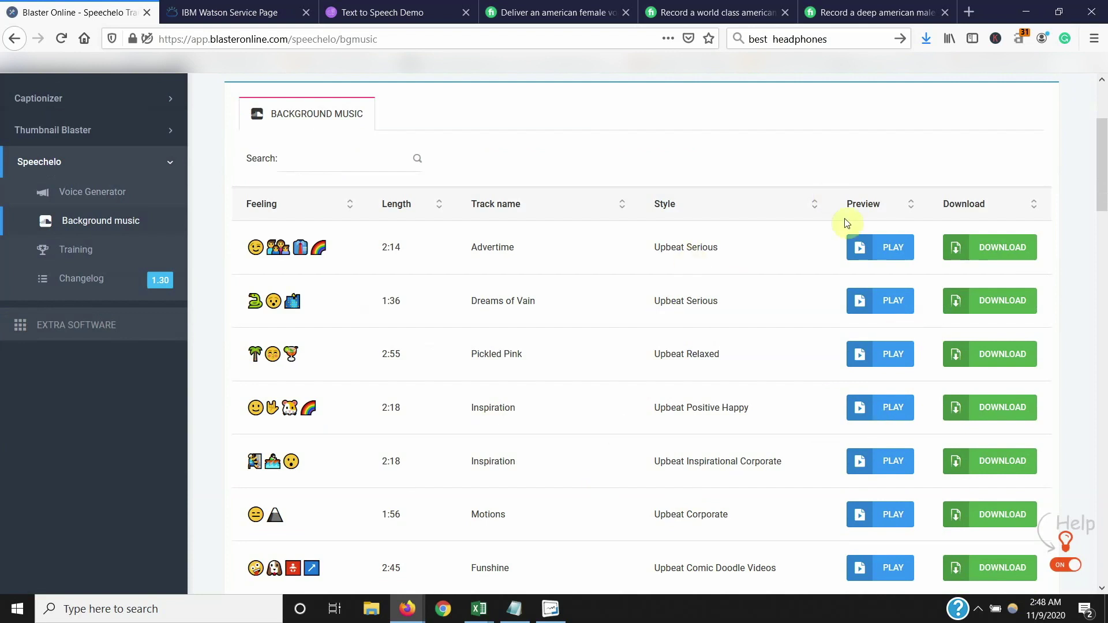
scroll(666, 460, "down", 5)
scroll(675, 461, "up", 6)
scroll(672, 458, "up", 1)
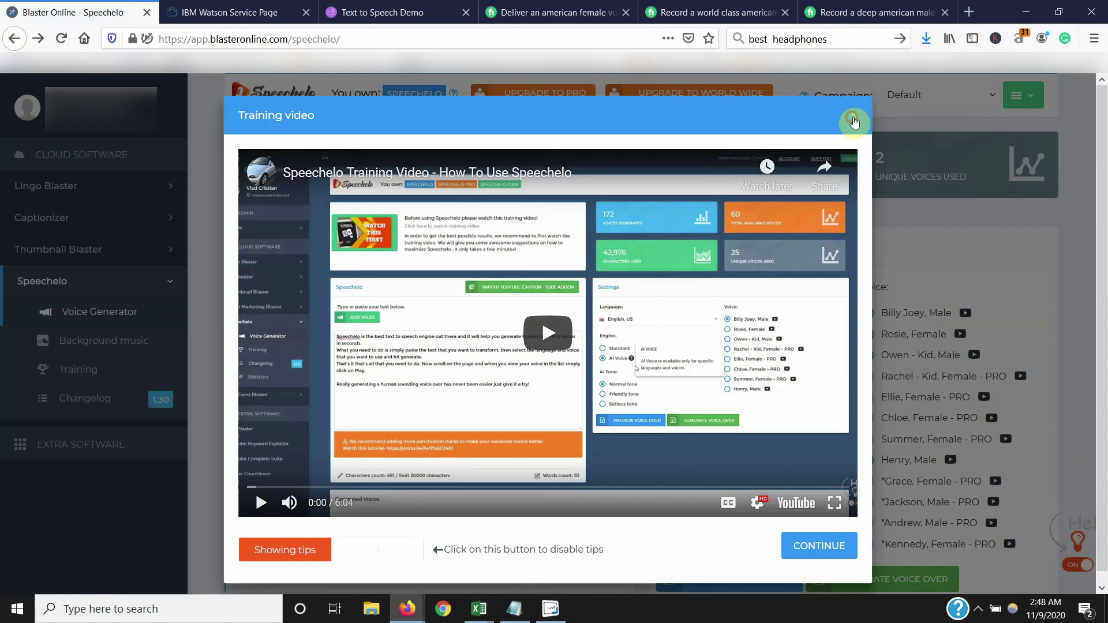
Close the Training video and put the cursor in the empty 0-character script box
left_click(853, 118)
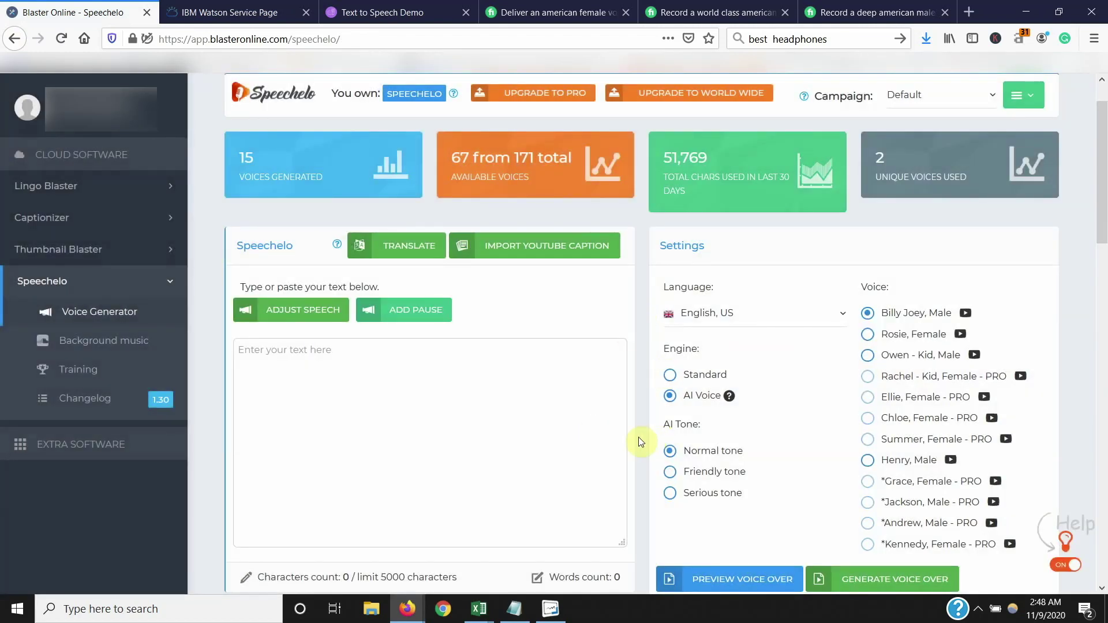
scroll(639, 437, "down", 3)
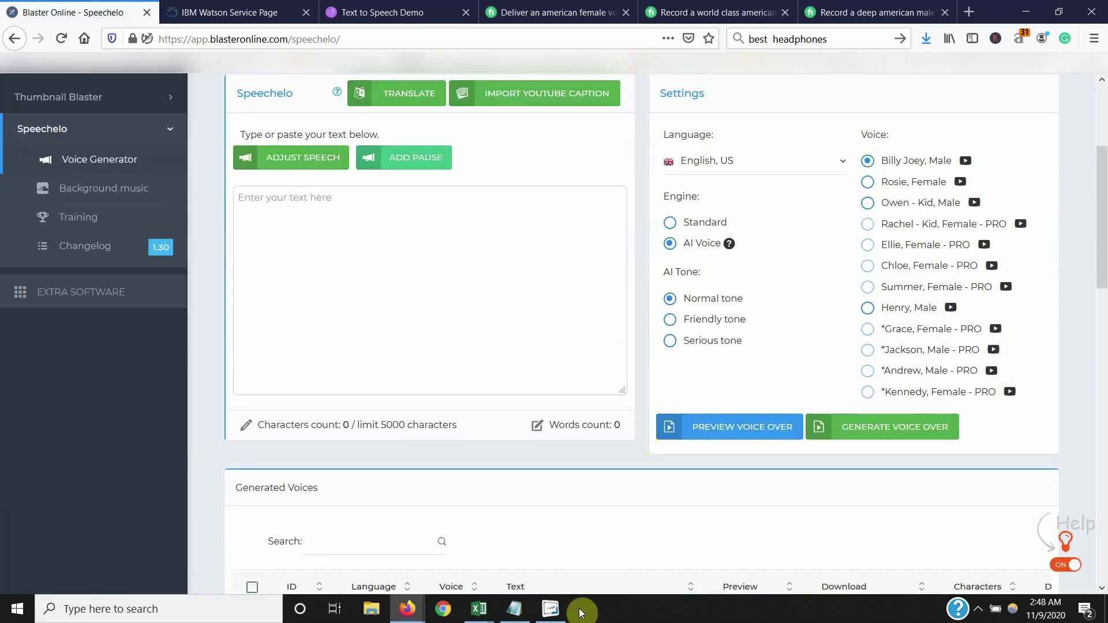
scroll(615, 412, "up", 1)
scroll(615, 412, "up", 2)
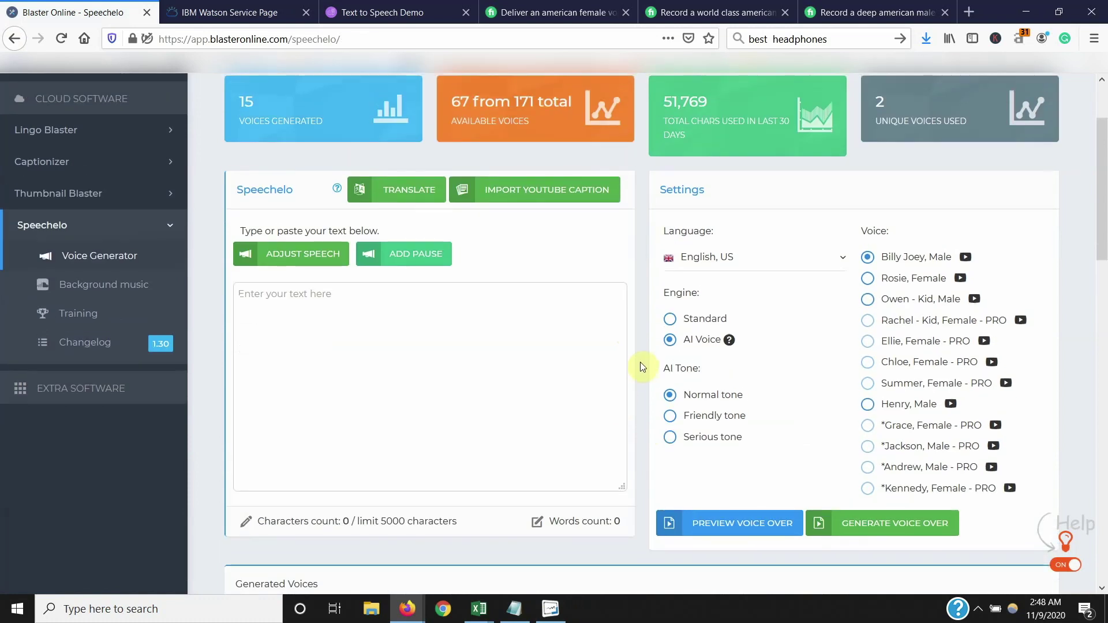
scroll(635, 373, "up", 1)
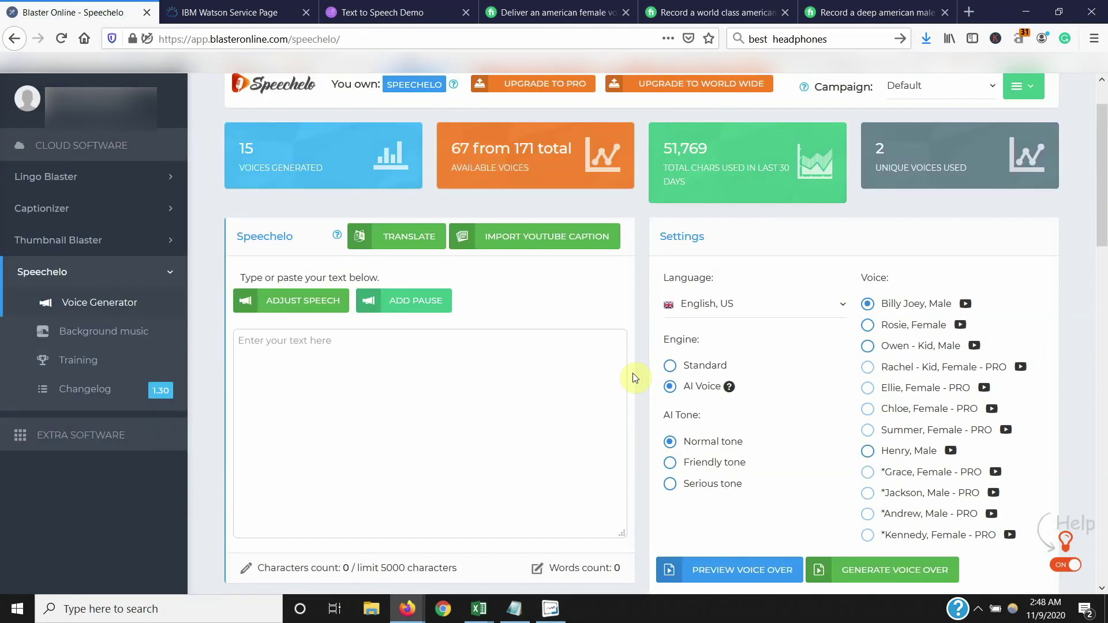
left_click(288, 395)
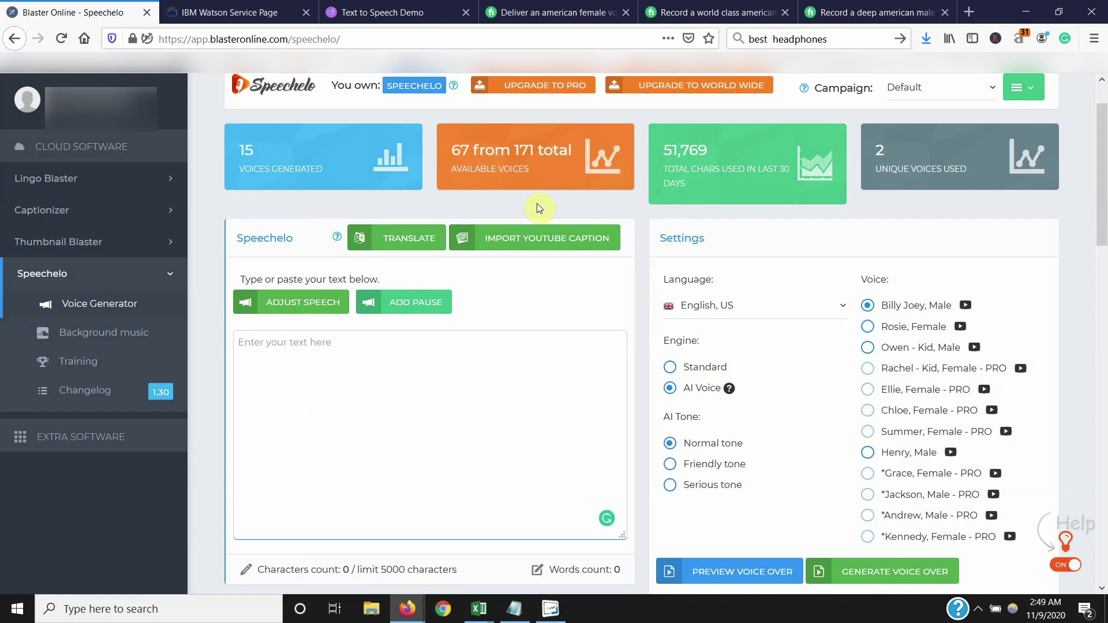
View the American female, world class American male and deep American male Fiverr gigs
left_click(548, 6)
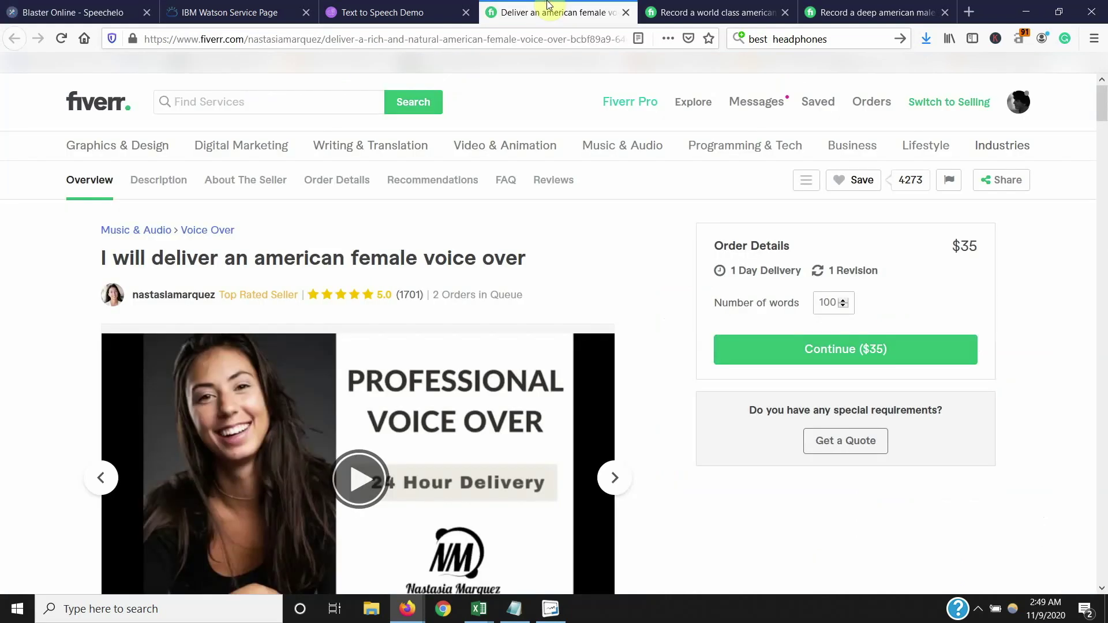
left_click(664, 9)
left_click(854, 8)
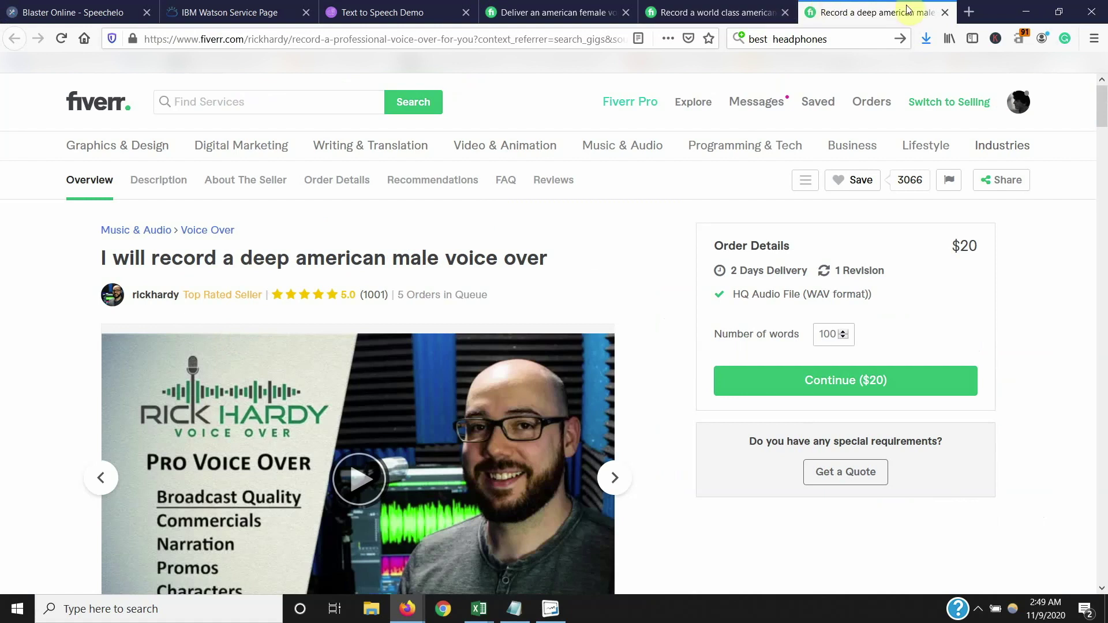
Close the three gig tabs, leaving the Watson Text to Speech Demo active
left_click(945, 12)
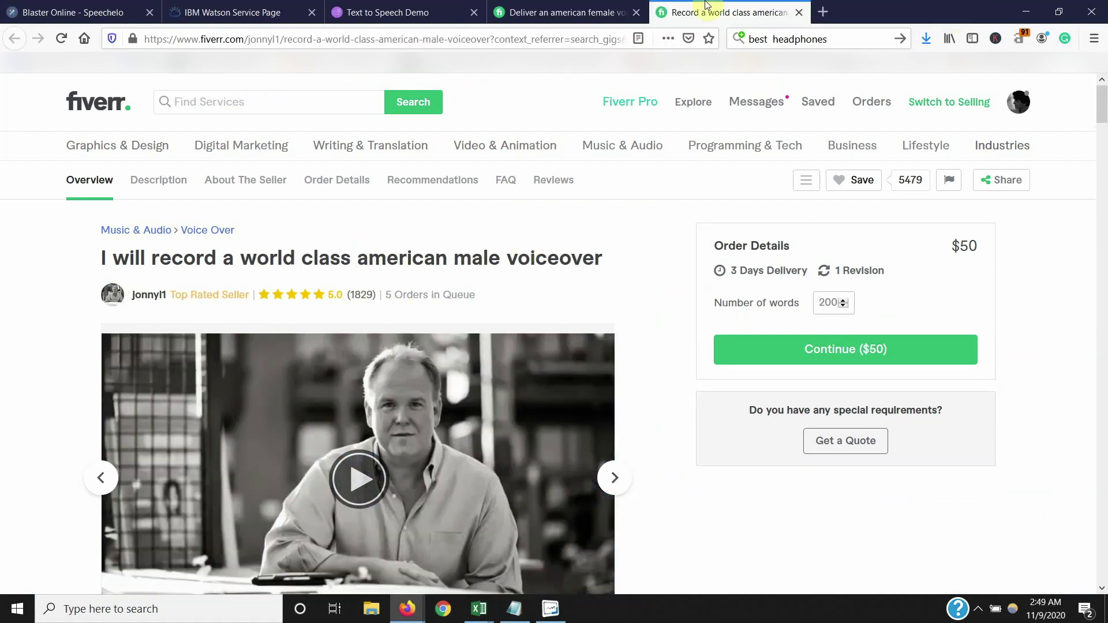
left_click(798, 12)
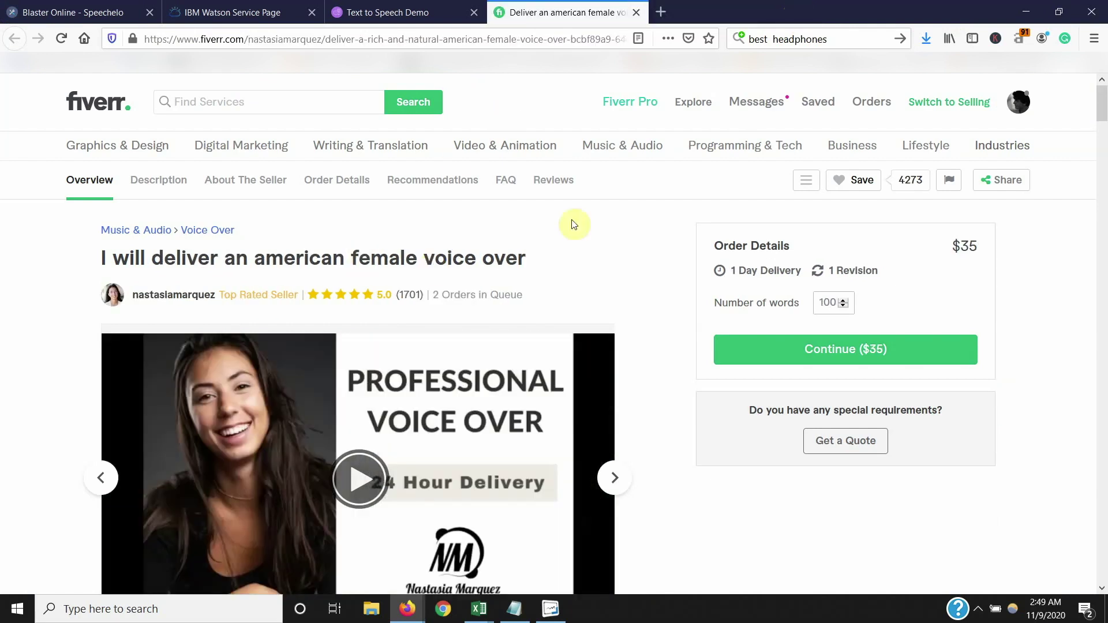
left_click(636, 12)
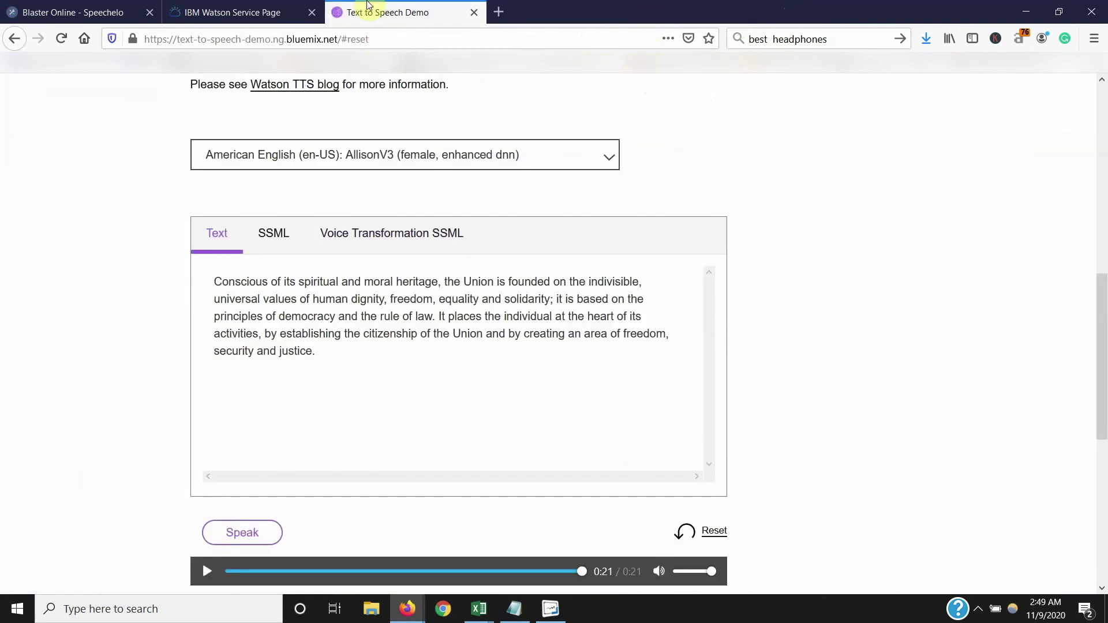
left_click(92, 6)
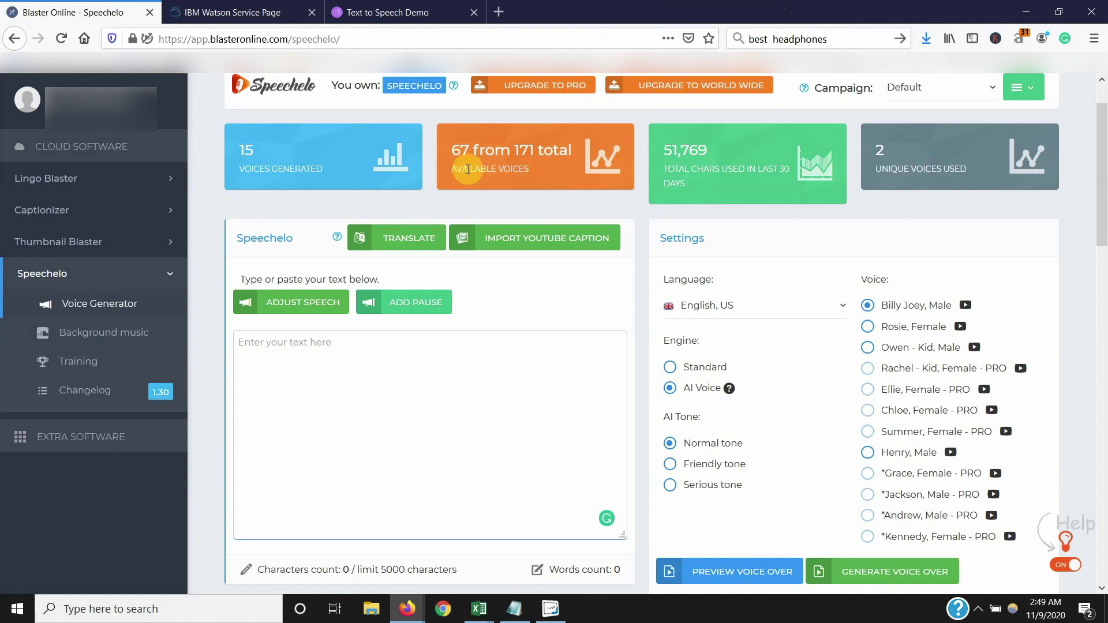
left_click(426, 5)
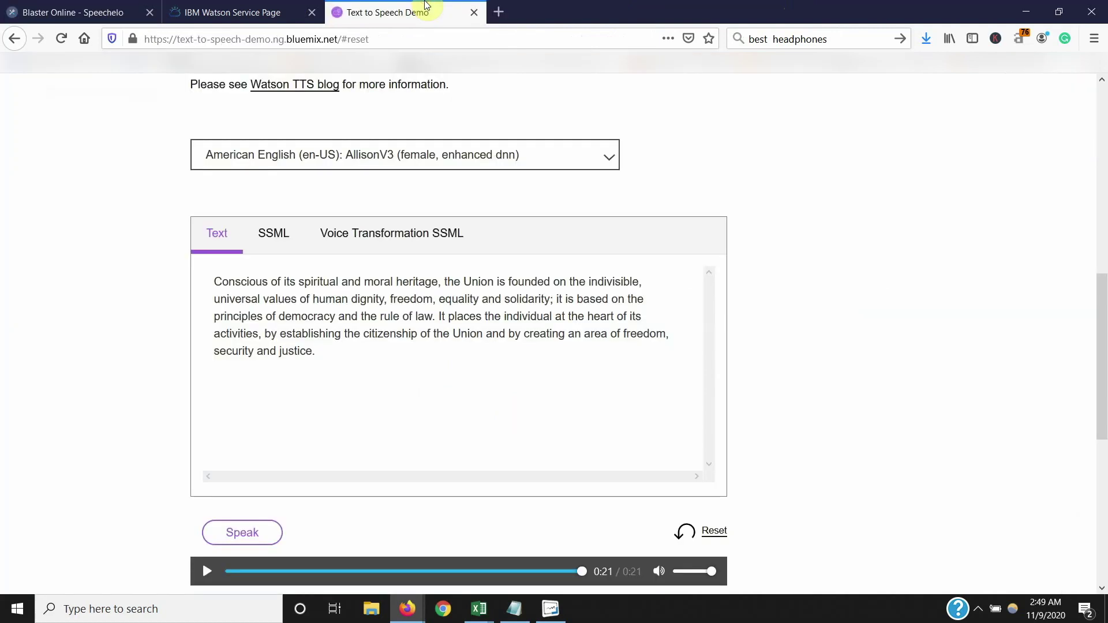
scroll(81, 240, "up", 10)
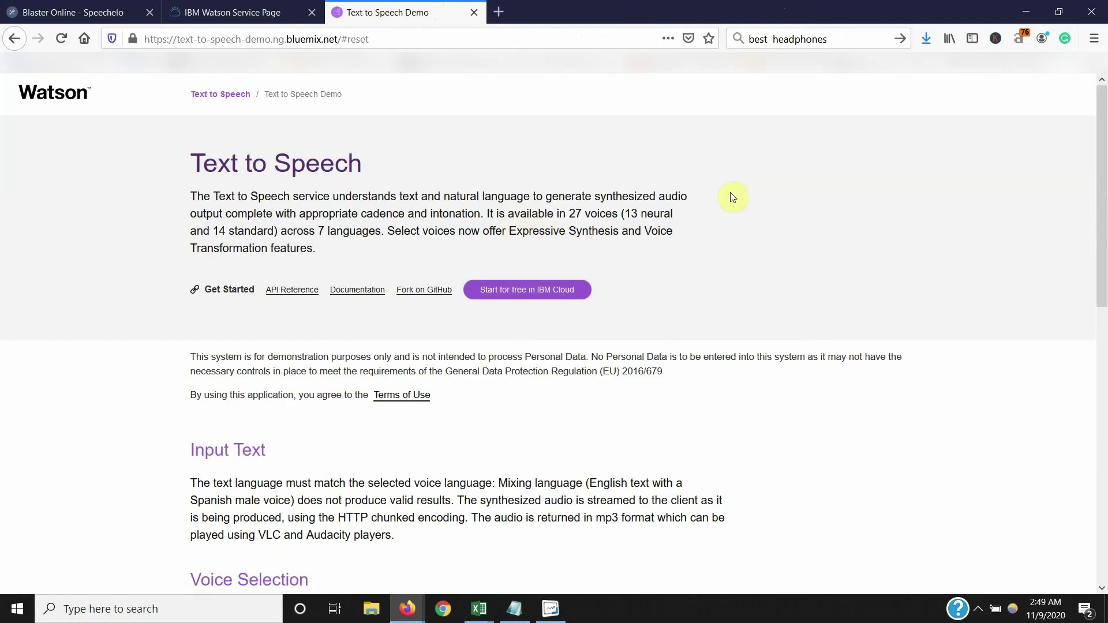
scroll(699, 372, "down", 3)
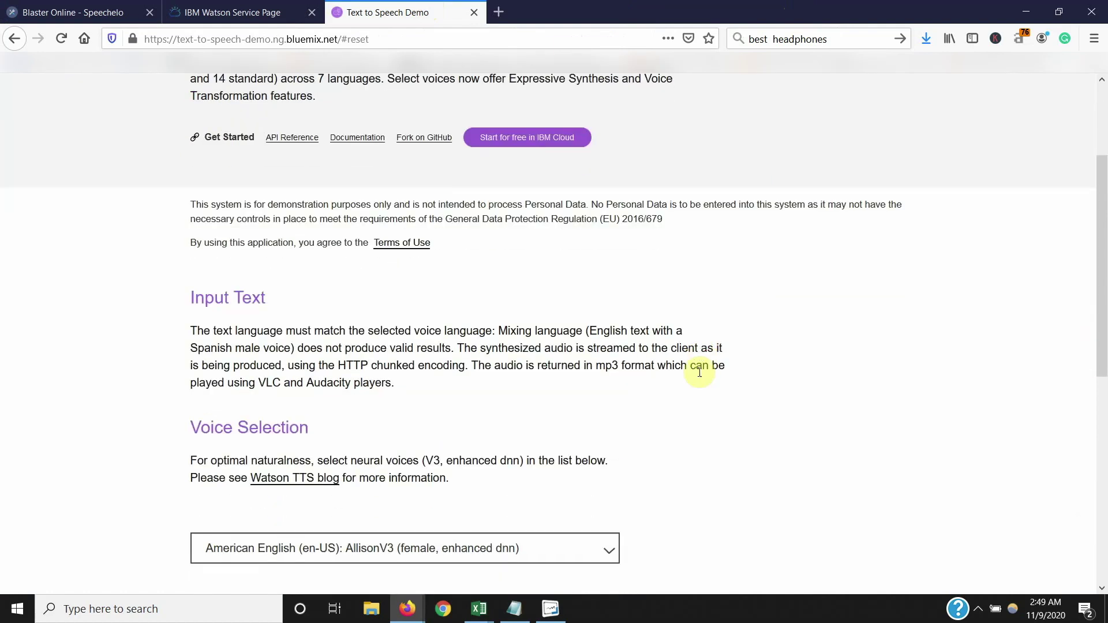
scroll(699, 370, "down", 9)
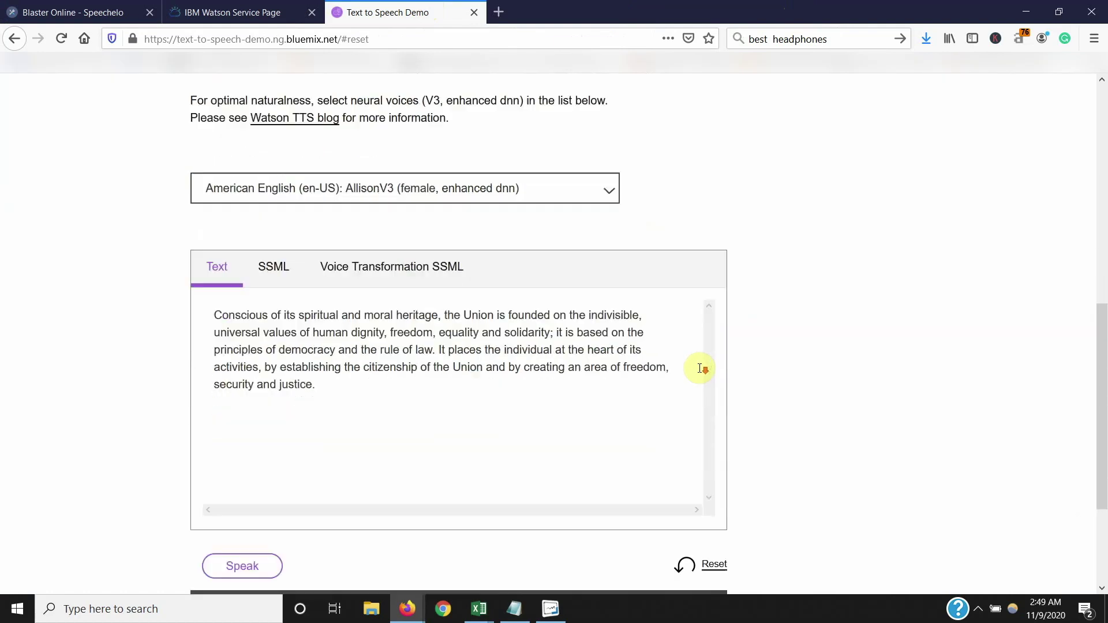
scroll(848, 253, "up", 1)
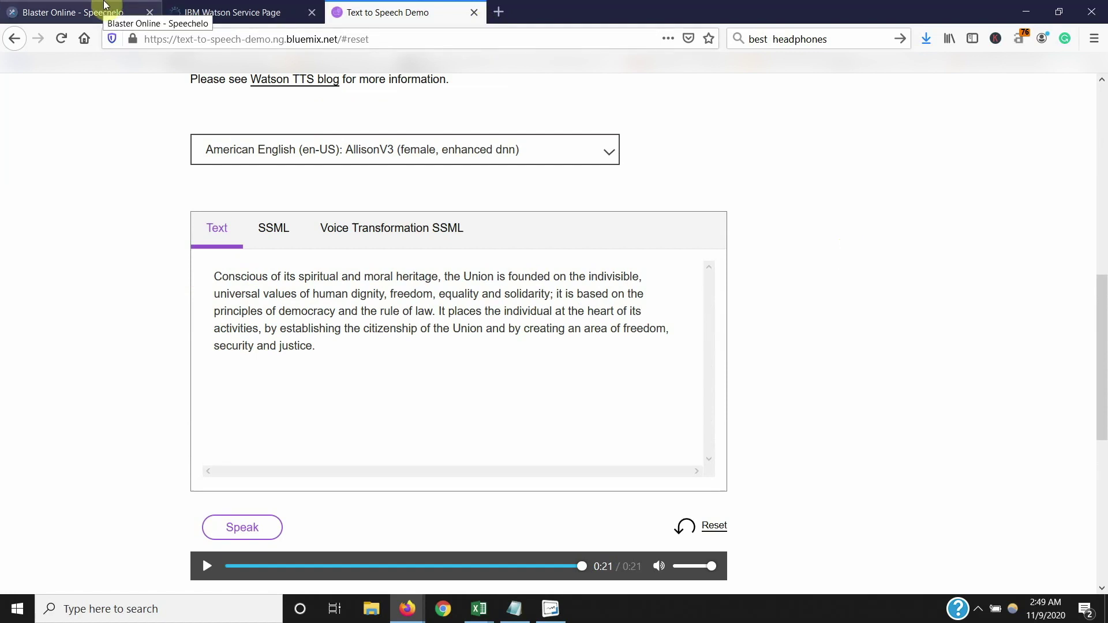
left_click(342, 149)
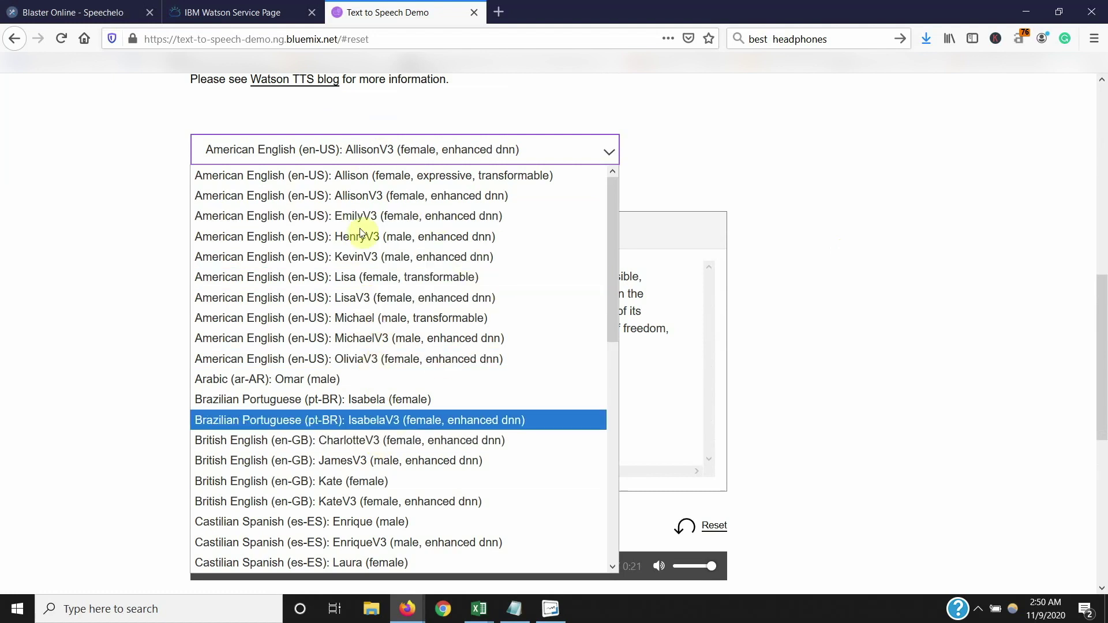
scroll(364, 413, "down", 1)
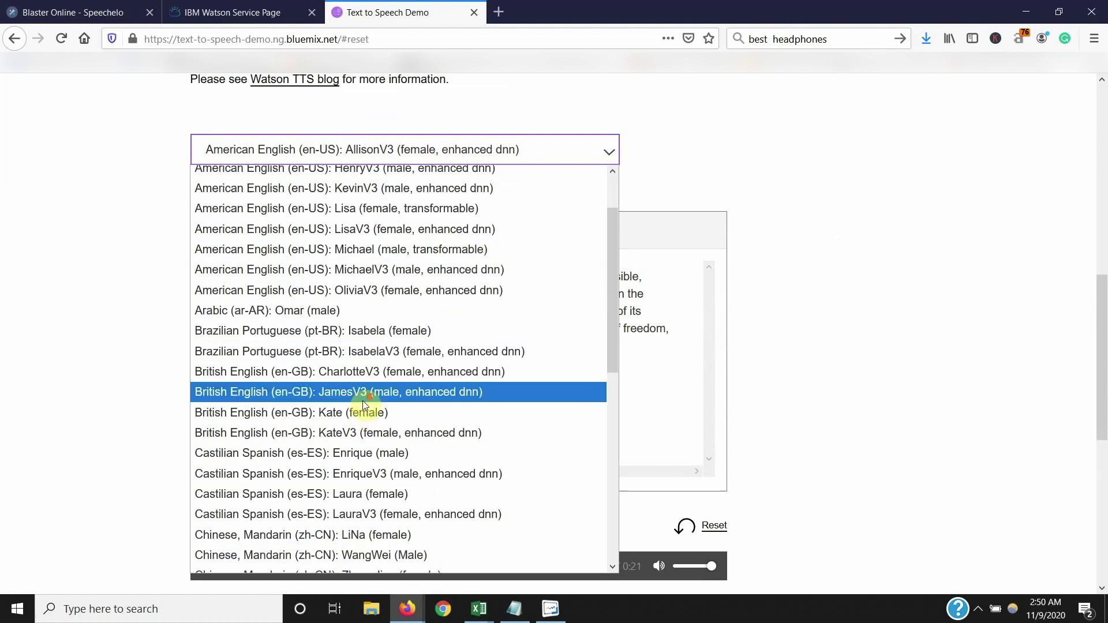
scroll(363, 406, "down", 2)
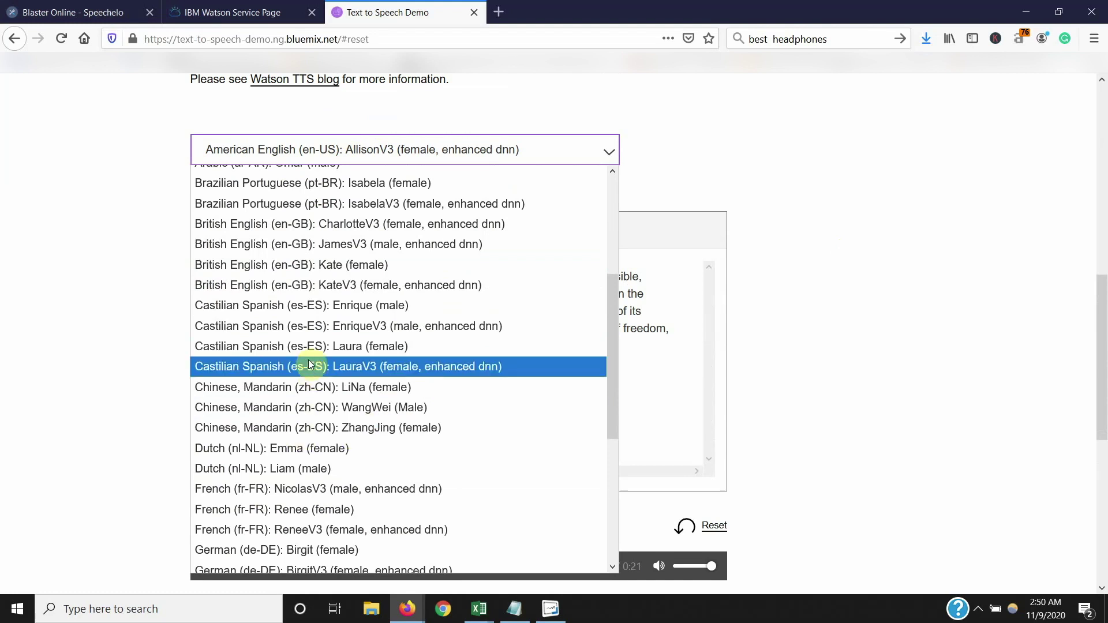
scroll(308, 470, "down", 3)
scroll(306, 472, "up", 6)
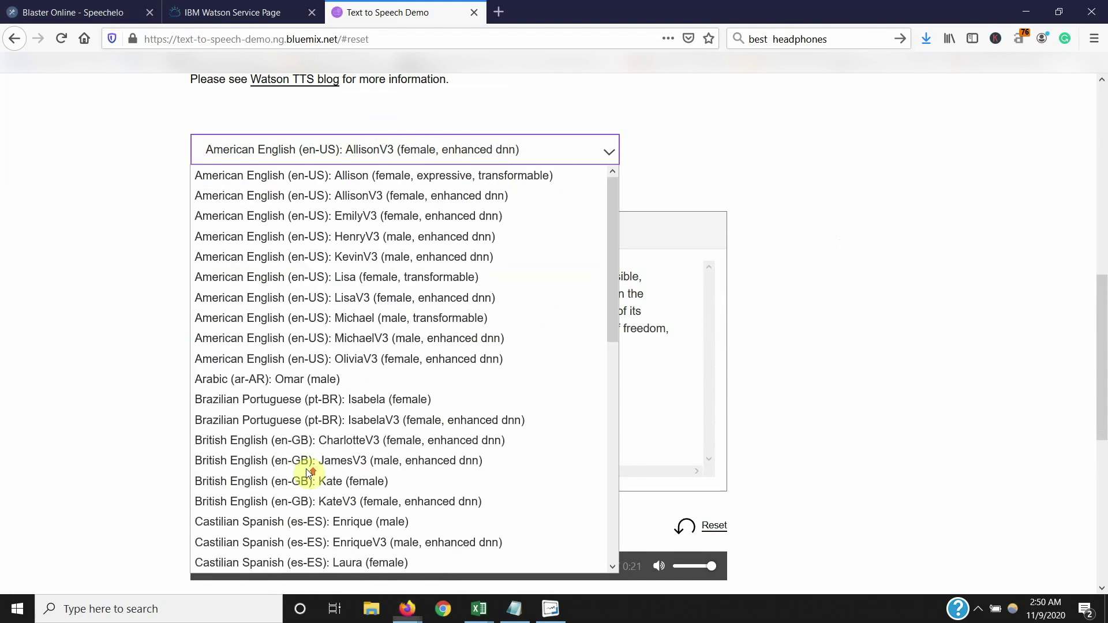
scroll(286, 399, "down", 4)
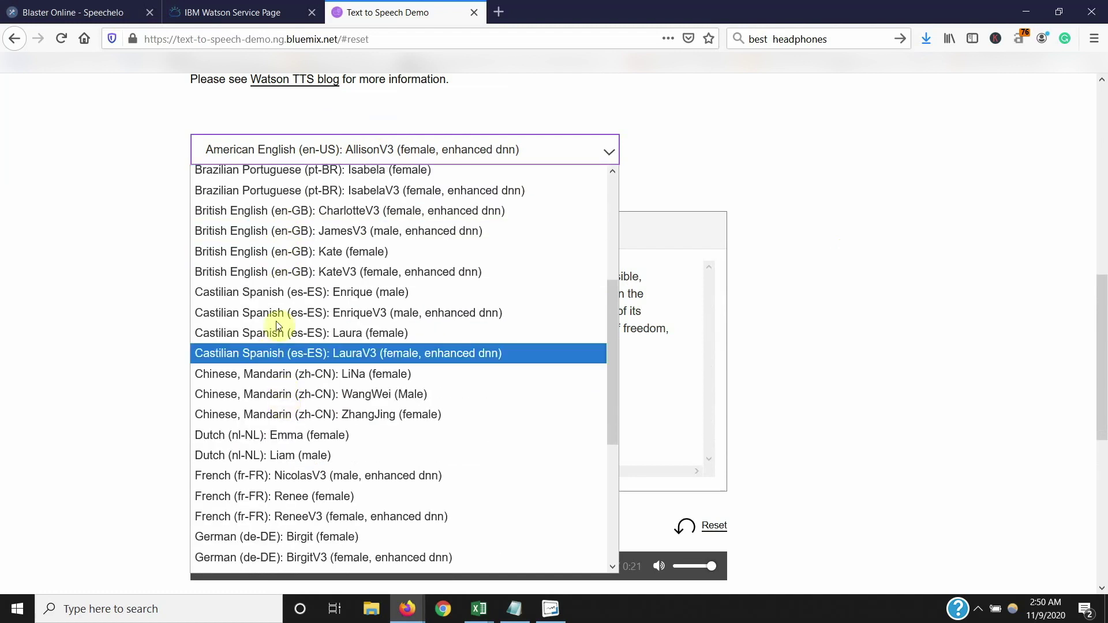
scroll(258, 461, "down", 3)
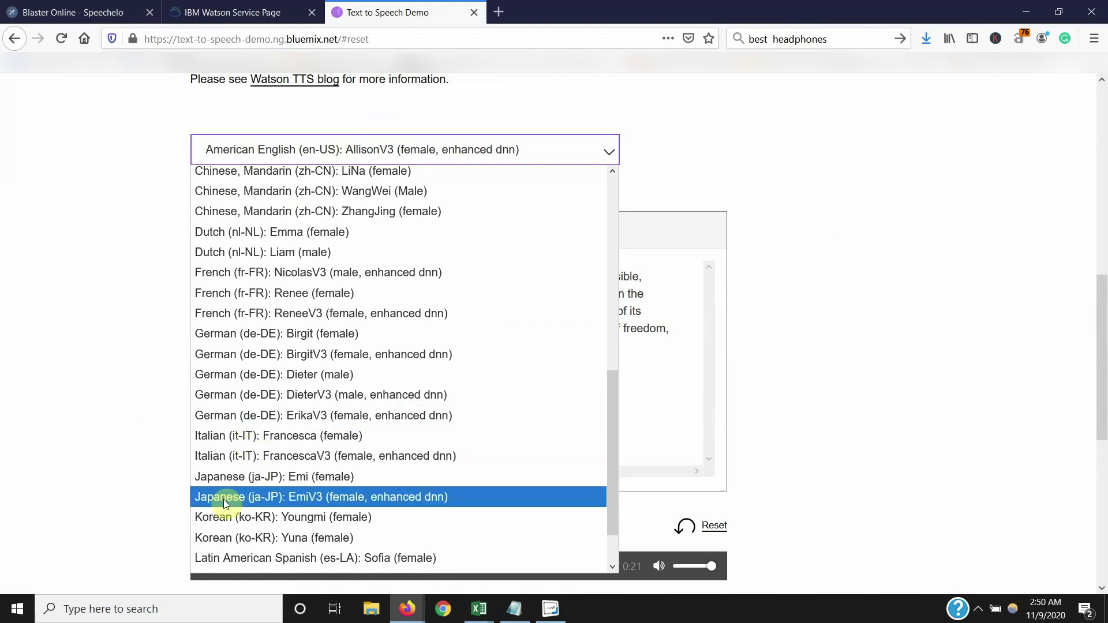
left_click(142, 464)
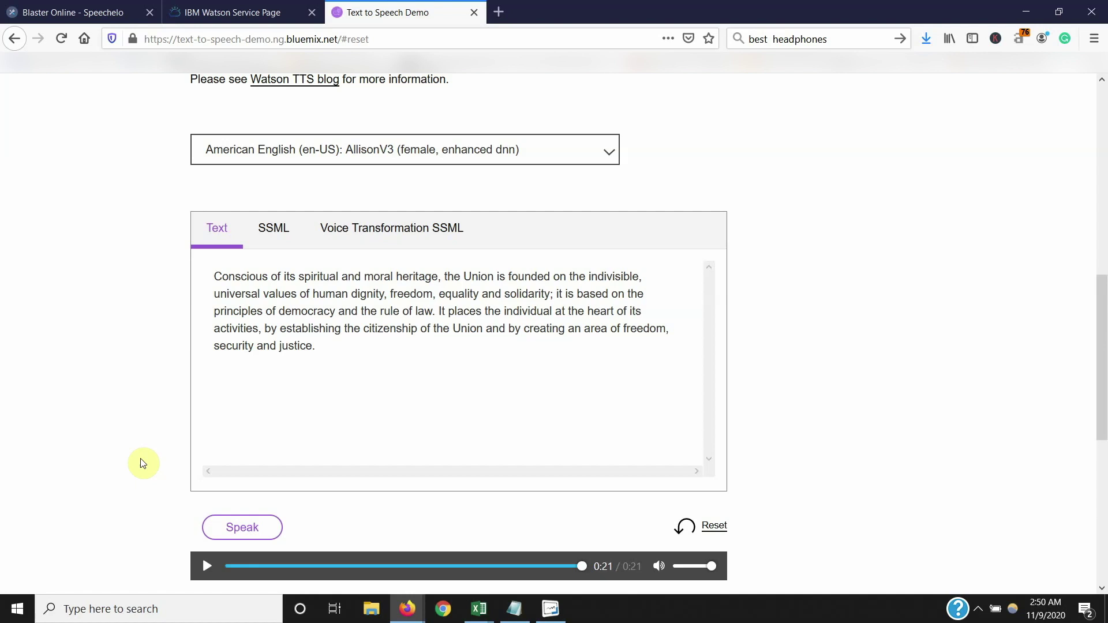
Replay the 0:21 AllisonV3 reading, then select the whole sample paragraph
left_click(208, 567)
left_click_drag(319, 347, 209, 272)
key("ctrl+c")
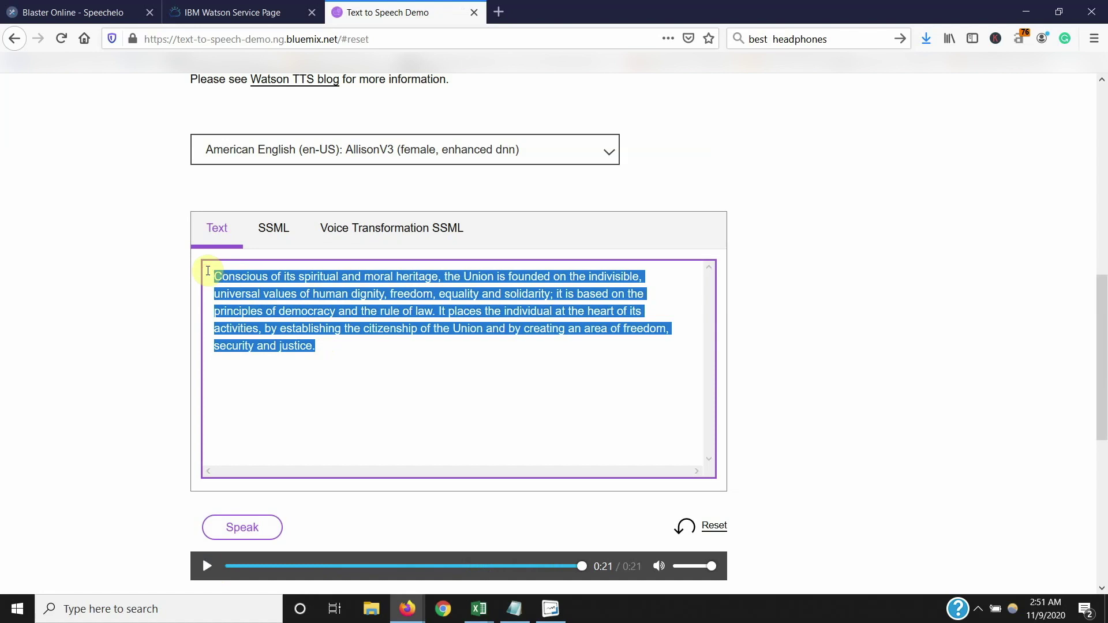
Paste the 380-character paragraph and generate a Rosie, Female, Serious-tone voice over
left_click(87, 12)
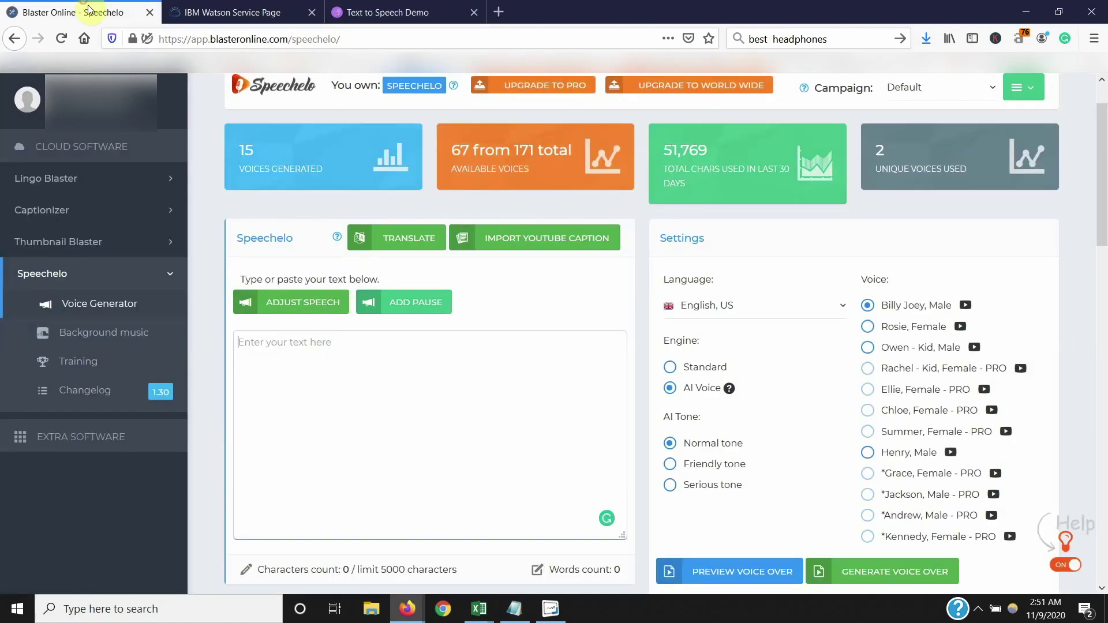
left_click(417, 417)
key("ctrl+v")
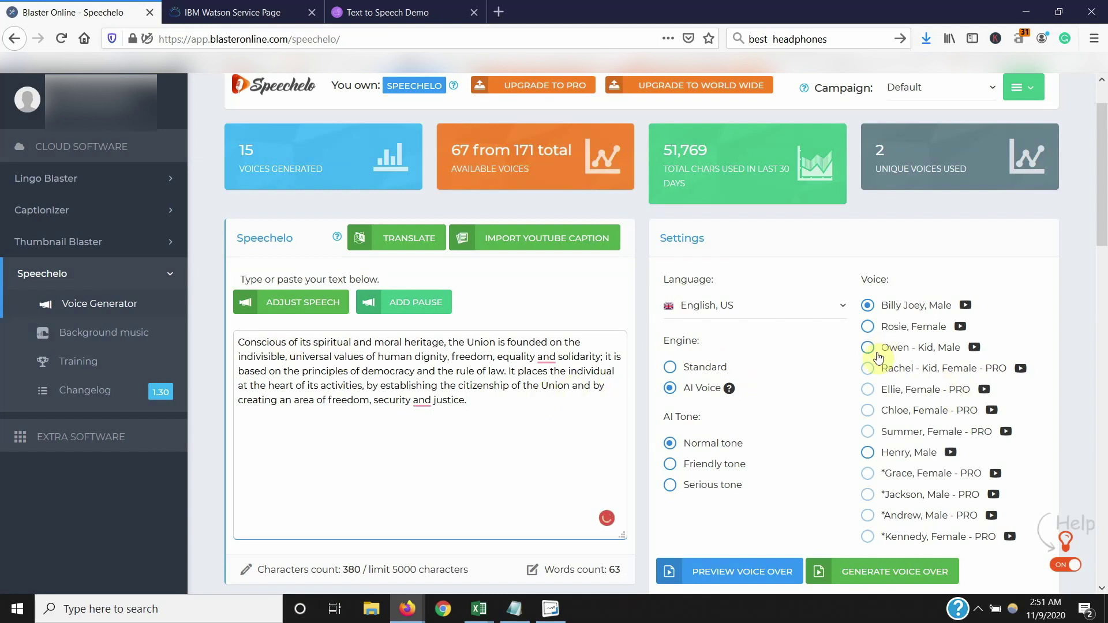
left_click(869, 326)
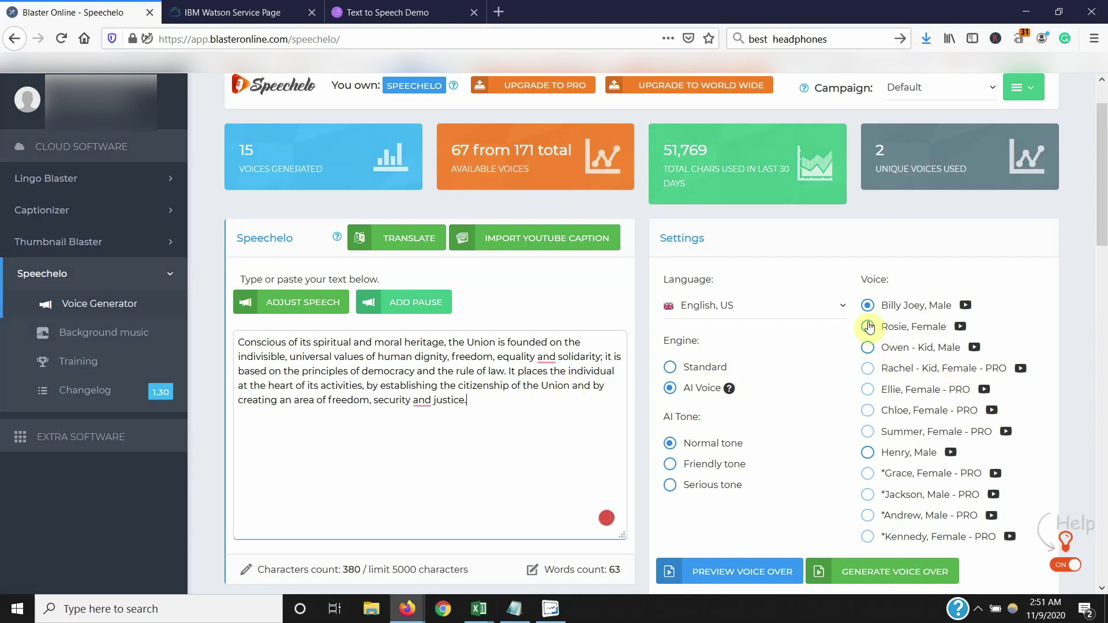
left_click(670, 485)
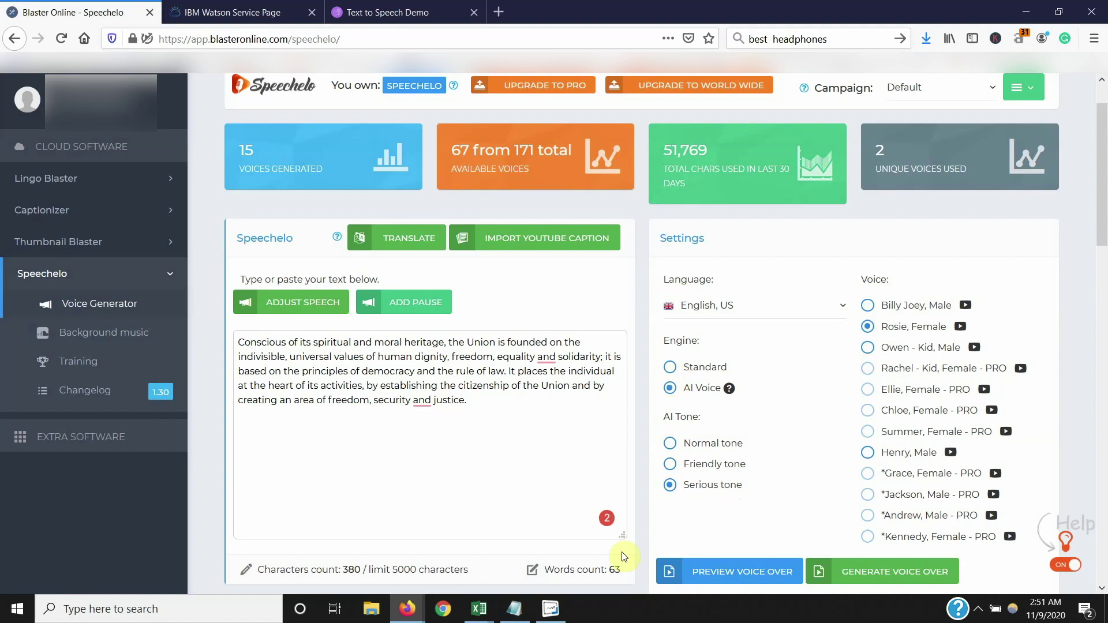
left_click(834, 564)
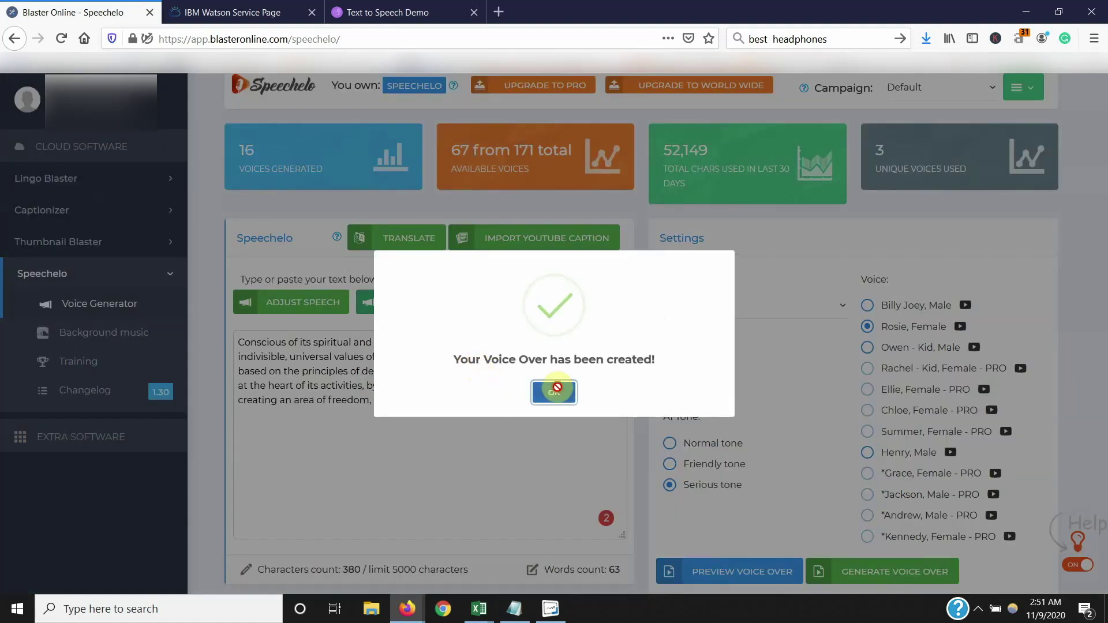
left_click(558, 390)
Play the 0:21 Rosie entry under Generated Voices, then close the audio preview
scroll(470, 416, "down", 3)
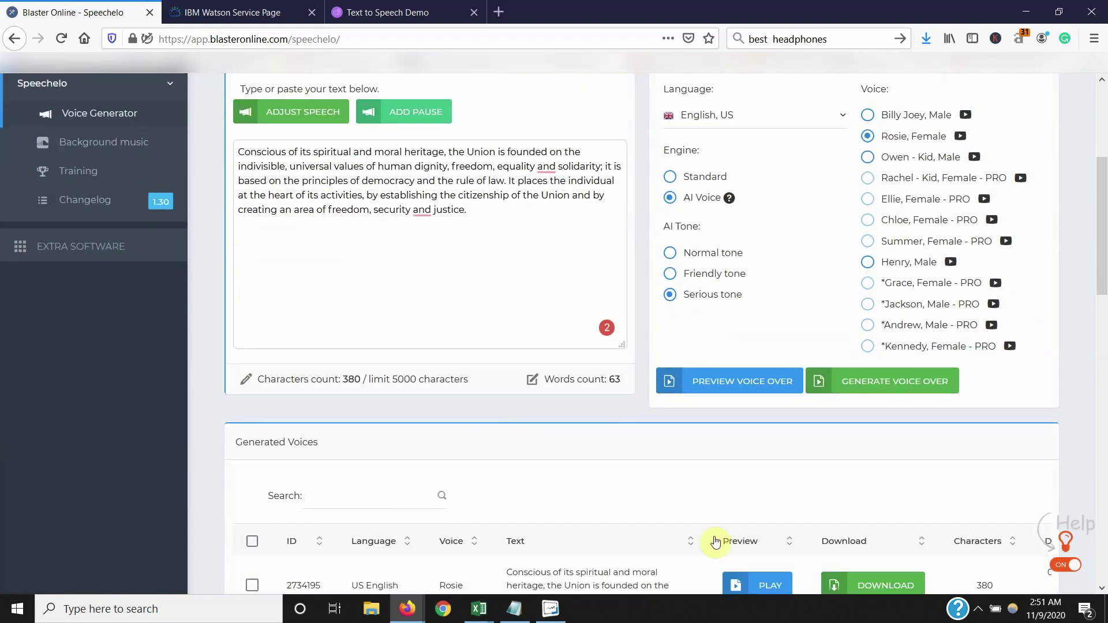
left_click(738, 587)
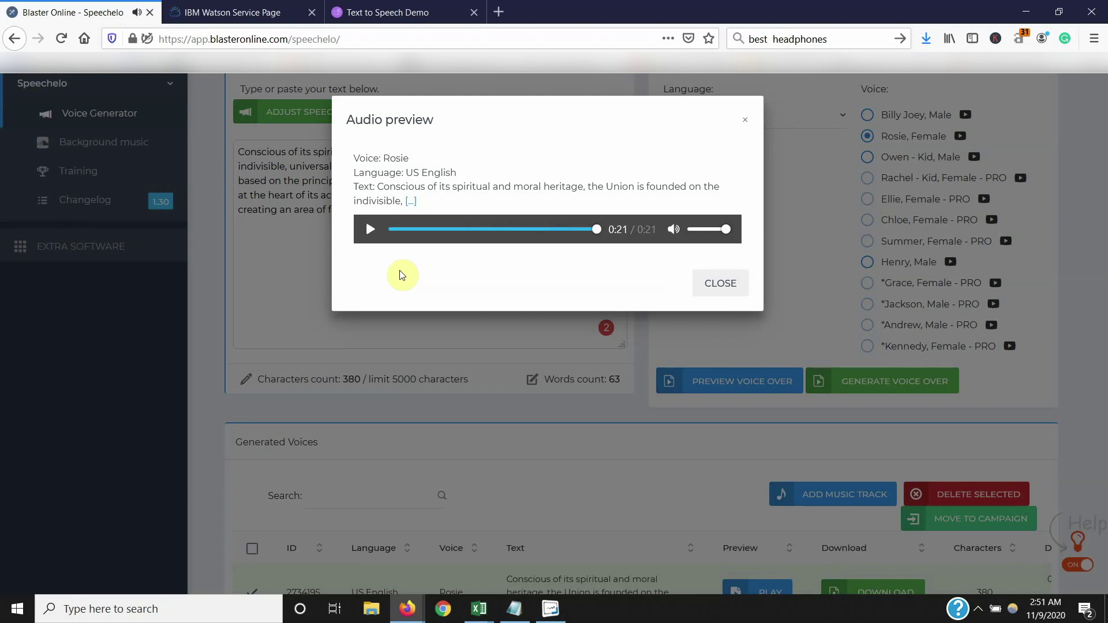
left_click(702, 289)
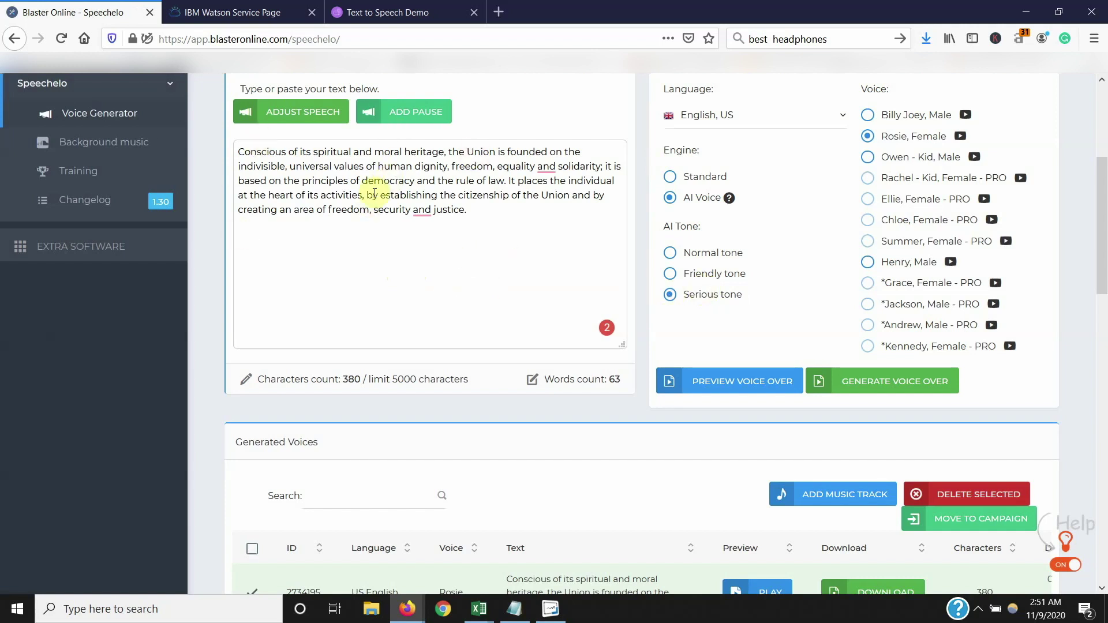
Have Watson read the Union paragraph in the EmilyV3 voice as a 0:19 clip
left_click(388, 12)
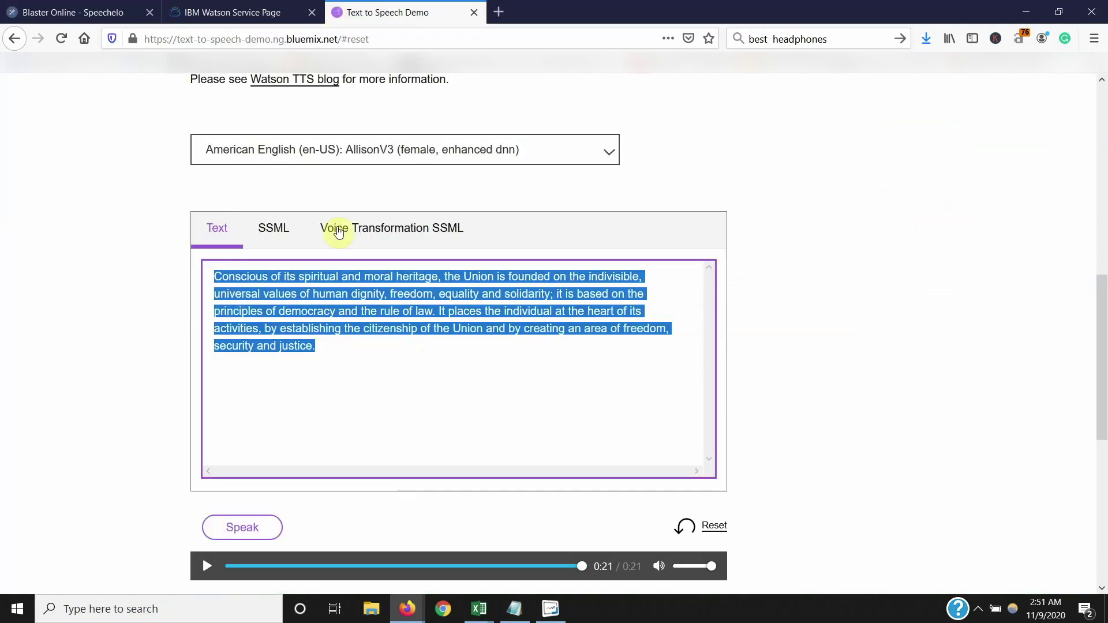
left_click(391, 153)
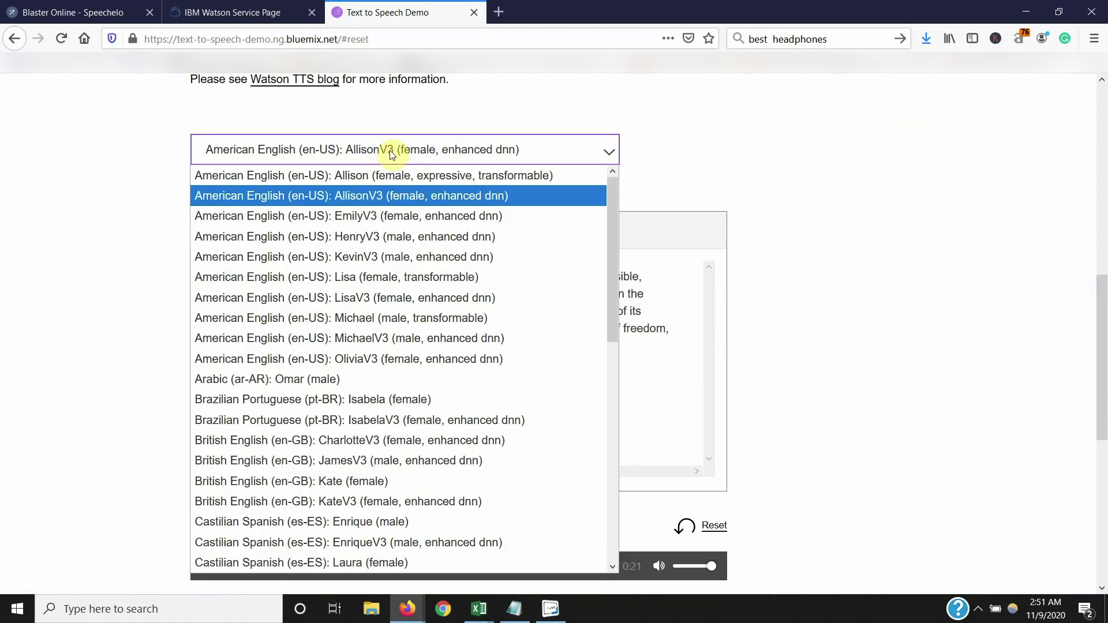
left_click(354, 216)
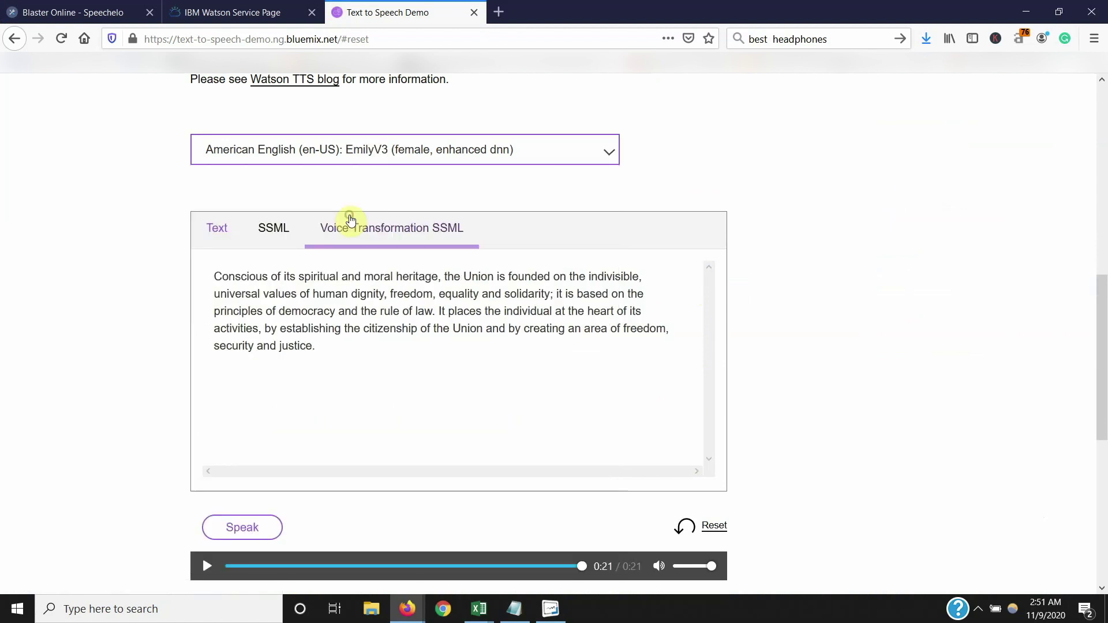
left_click(241, 536)
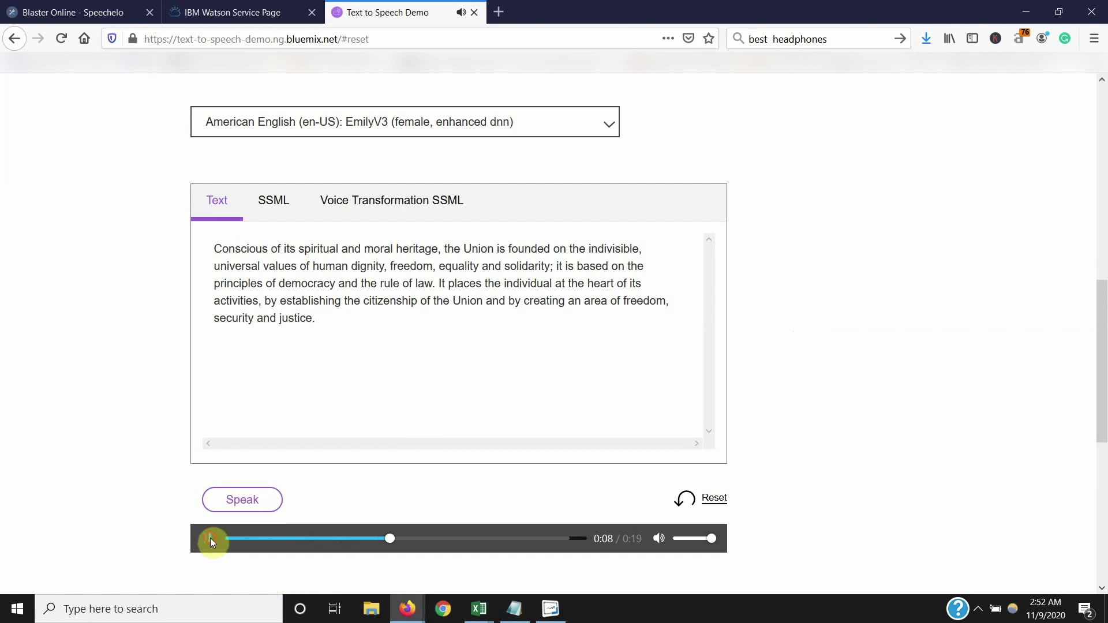
left_click(290, 128)
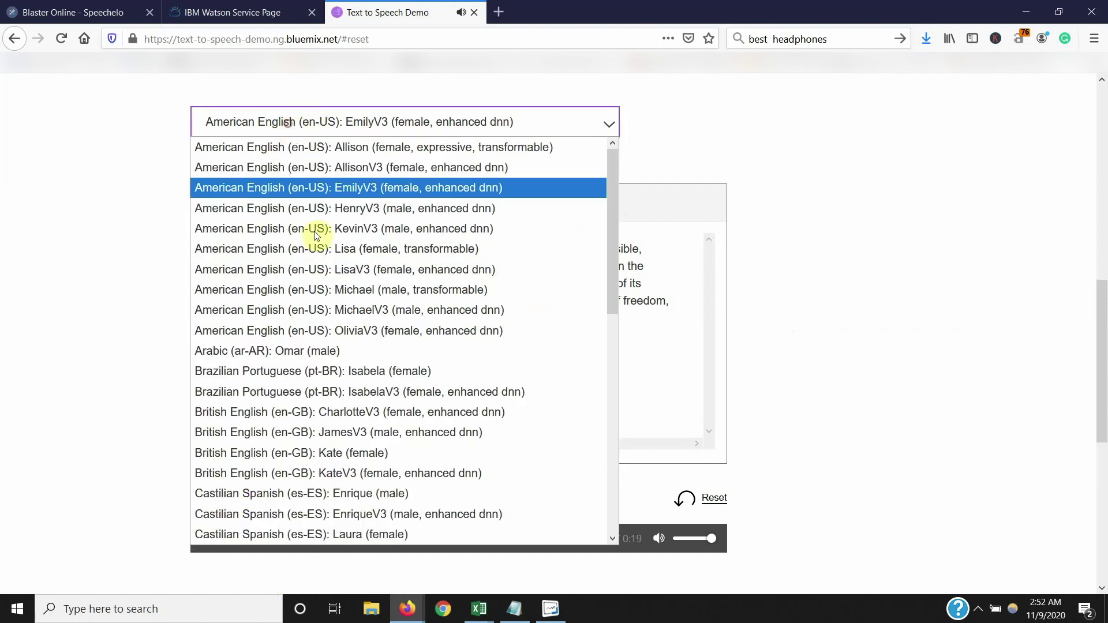
Play part of the OliviaV3 reading, pause it, and return to Speechelo
left_click(346, 328)
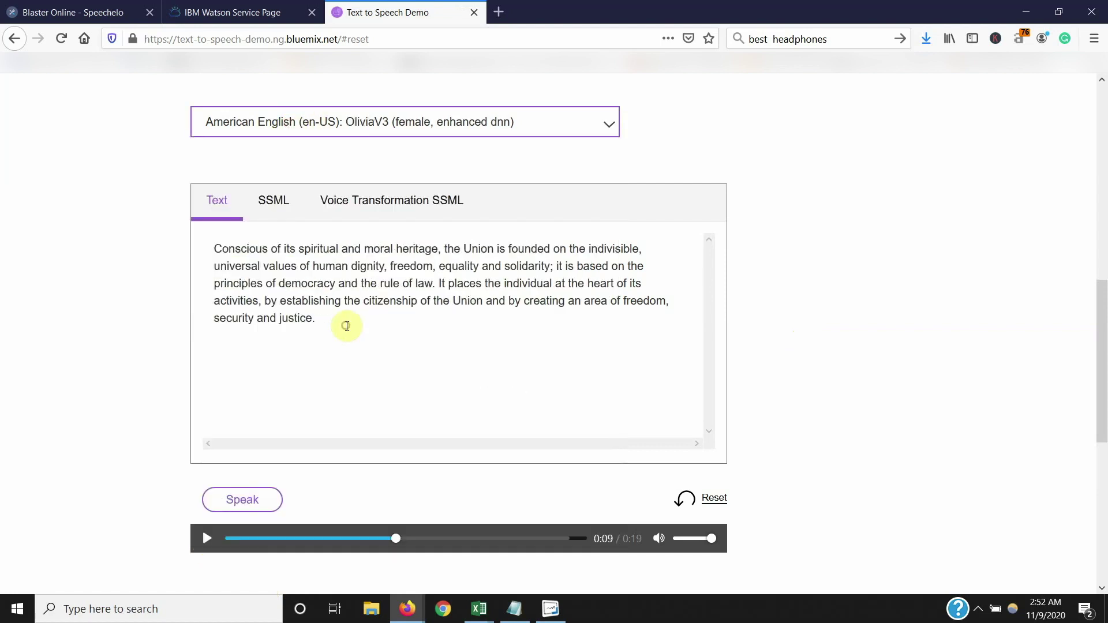
left_click(225, 503)
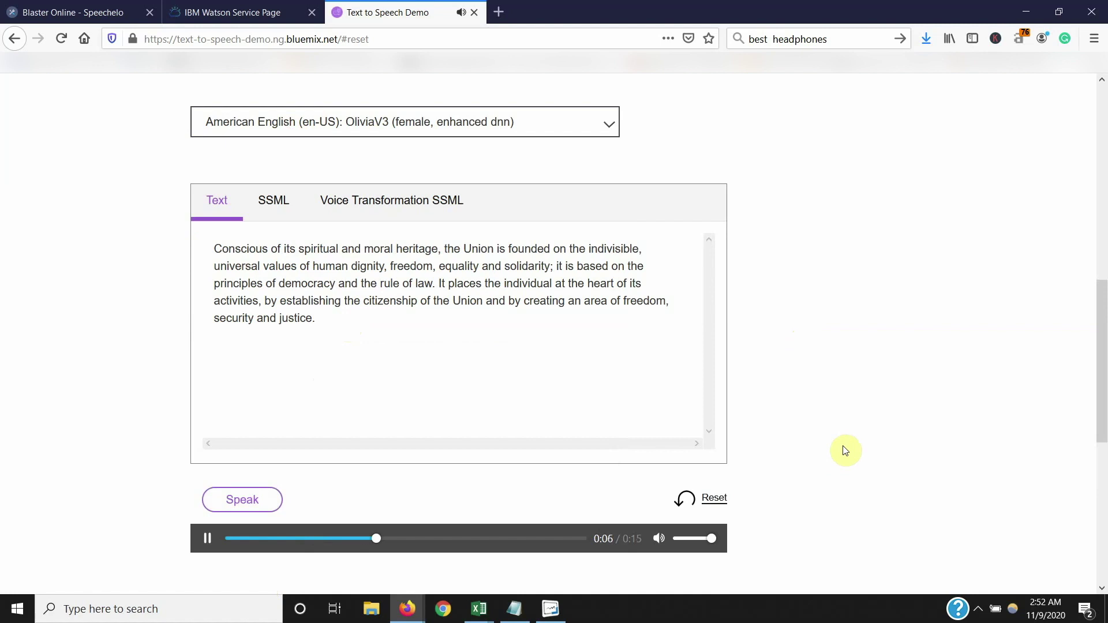
left_click(206, 539)
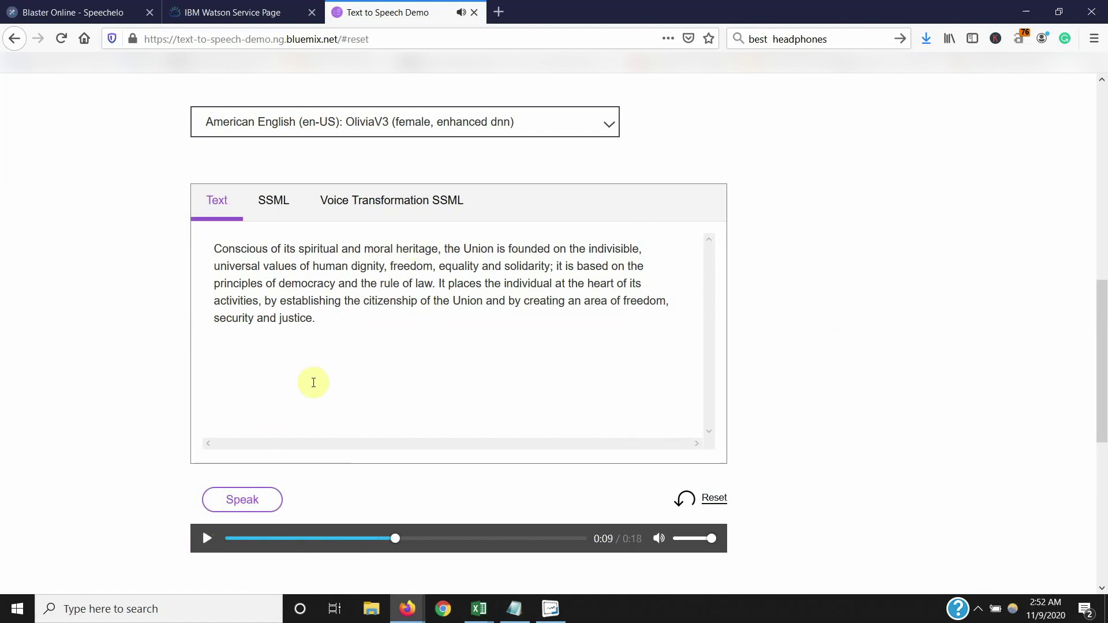
left_click(11, 12)
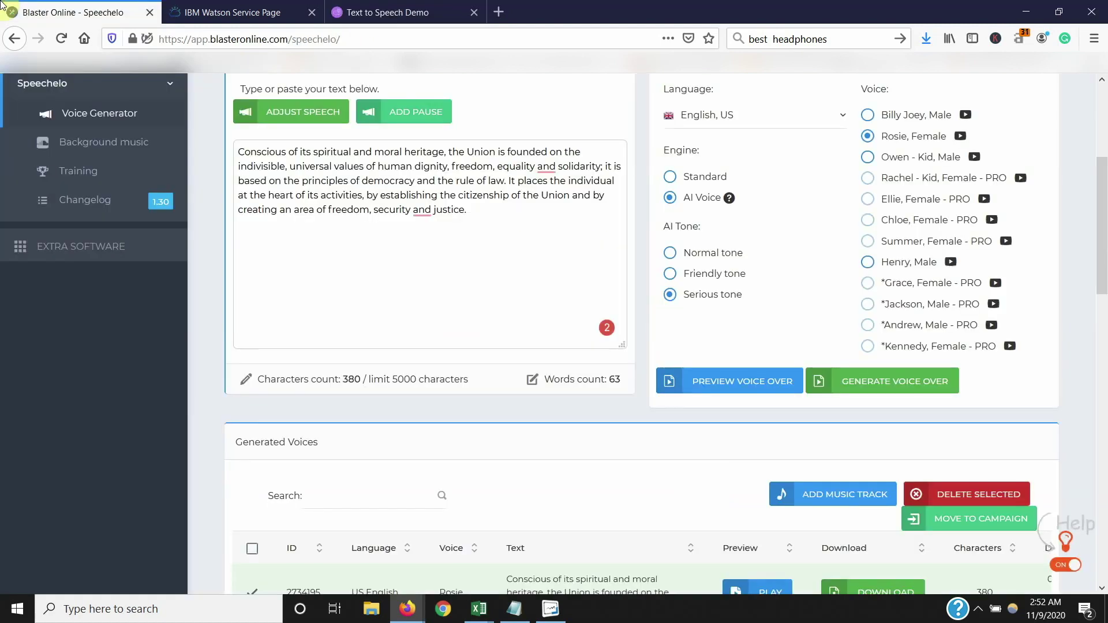
left_click(407, 6)
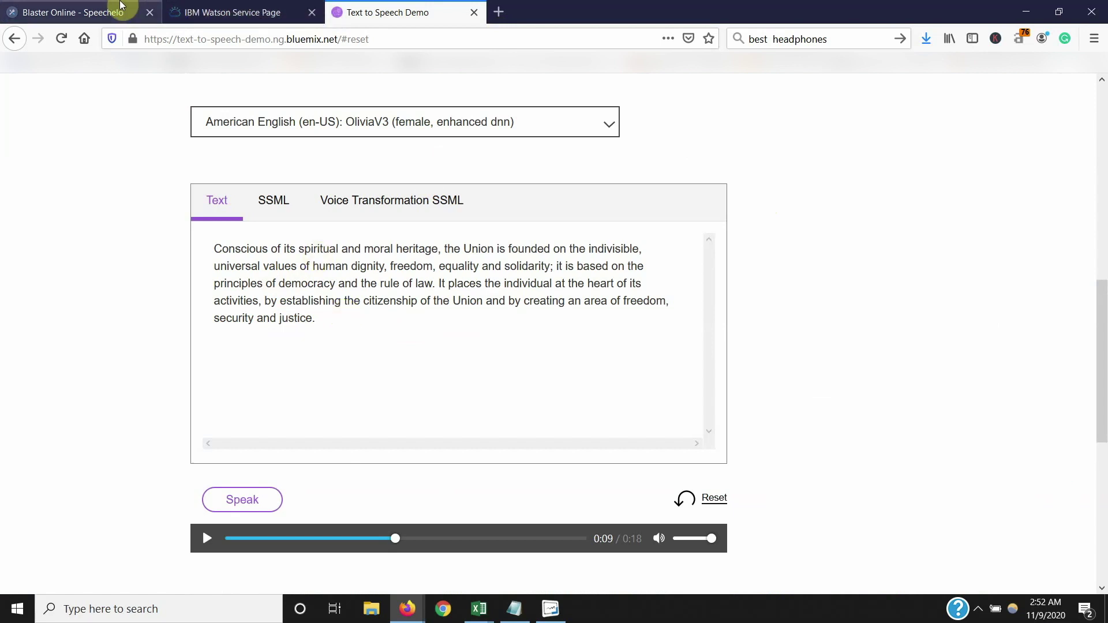
left_click(247, 6)
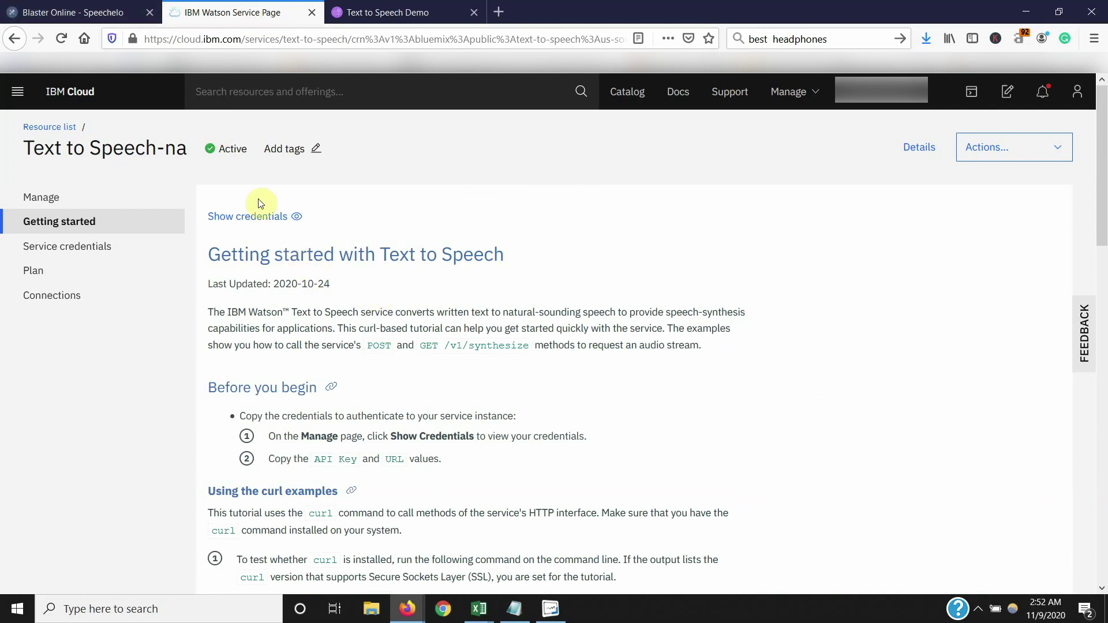
scroll(419, 483, "down", 3)
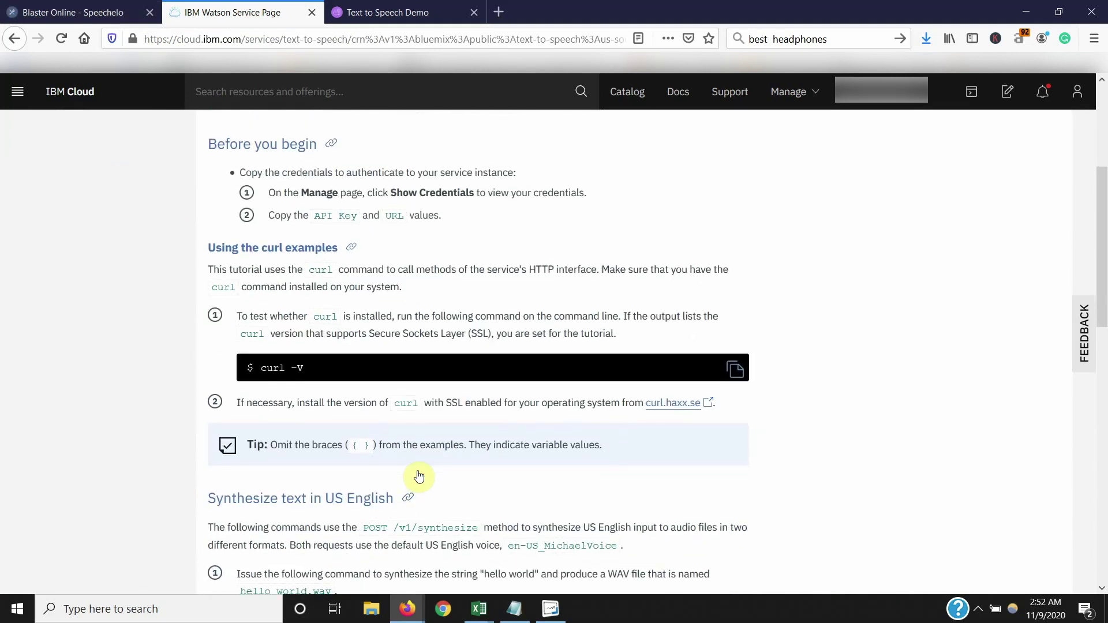
scroll(420, 479, "down", 3)
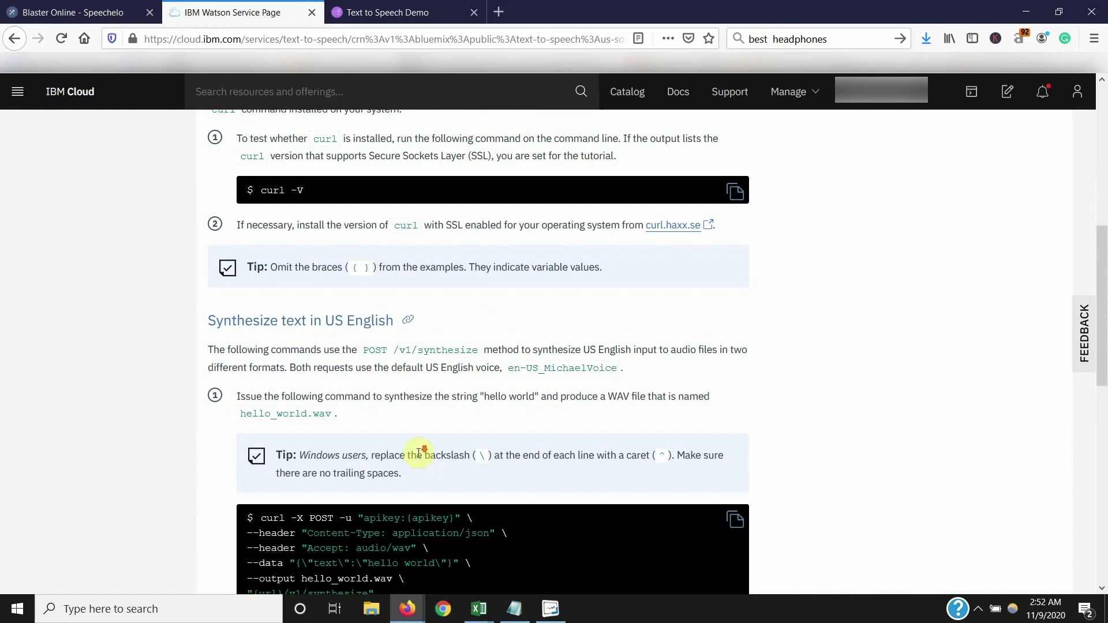
scroll(418, 453, "down", 5)
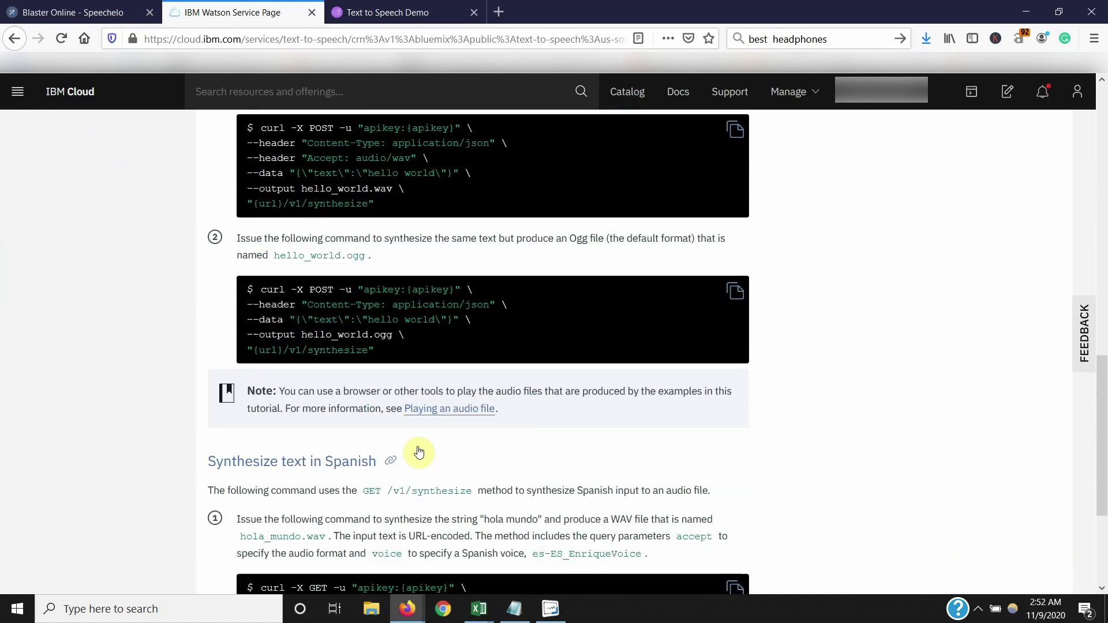
scroll(418, 452, "down", 1)
scroll(417, 445, "up", 6)
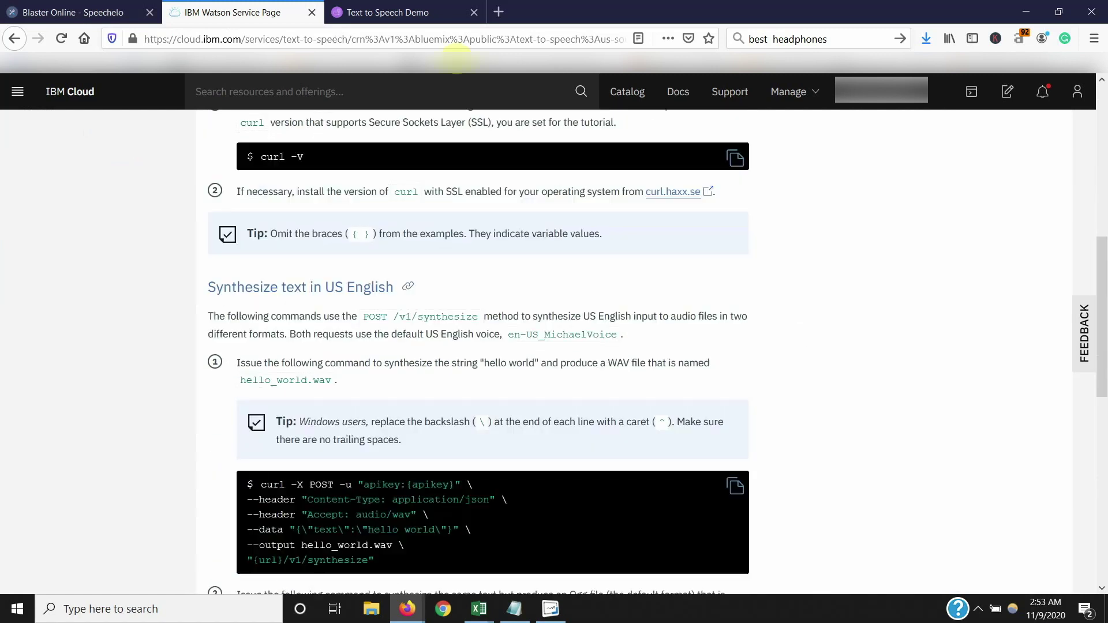
left_click(430, 13)
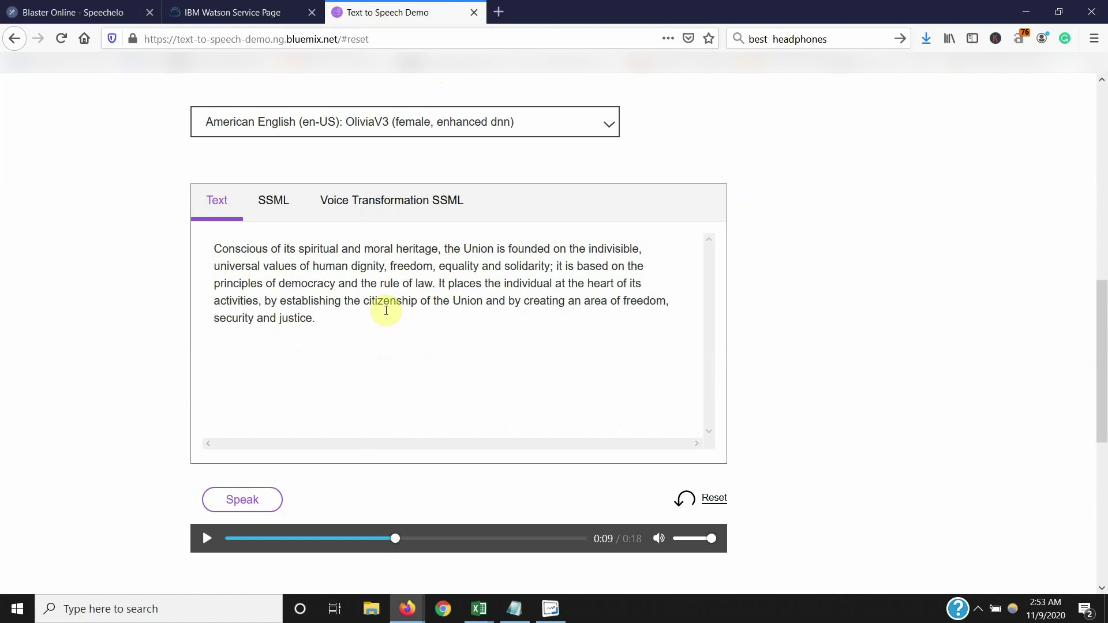
Delete the space before the prosody tag in the SSML view, then go back to Speechelo
left_click(273, 202)
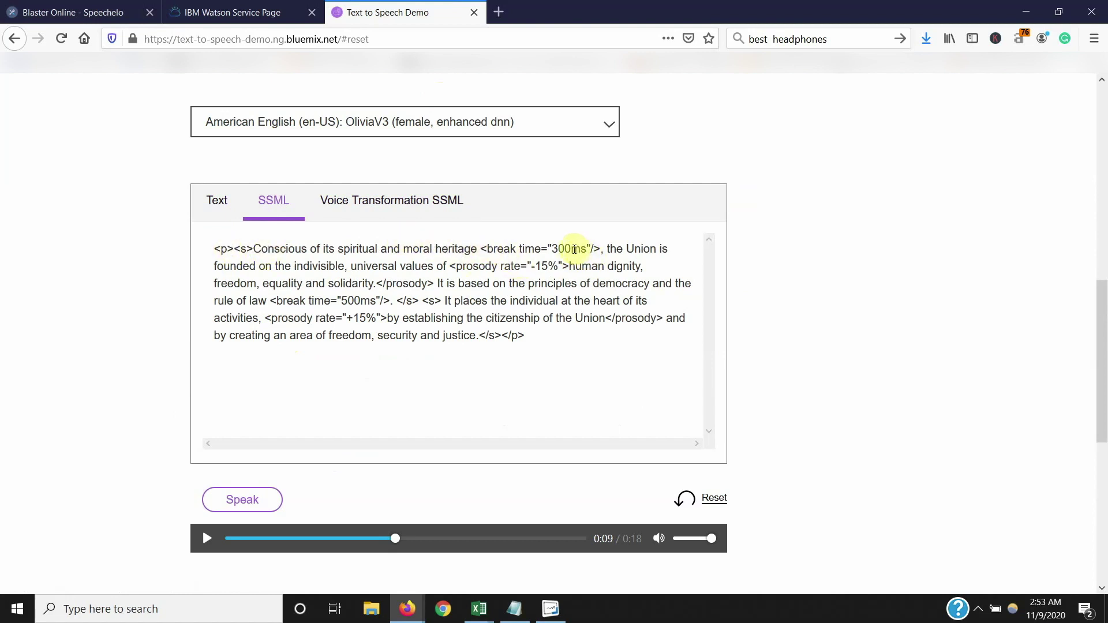
left_click(450, 267)
key("BackSpace")
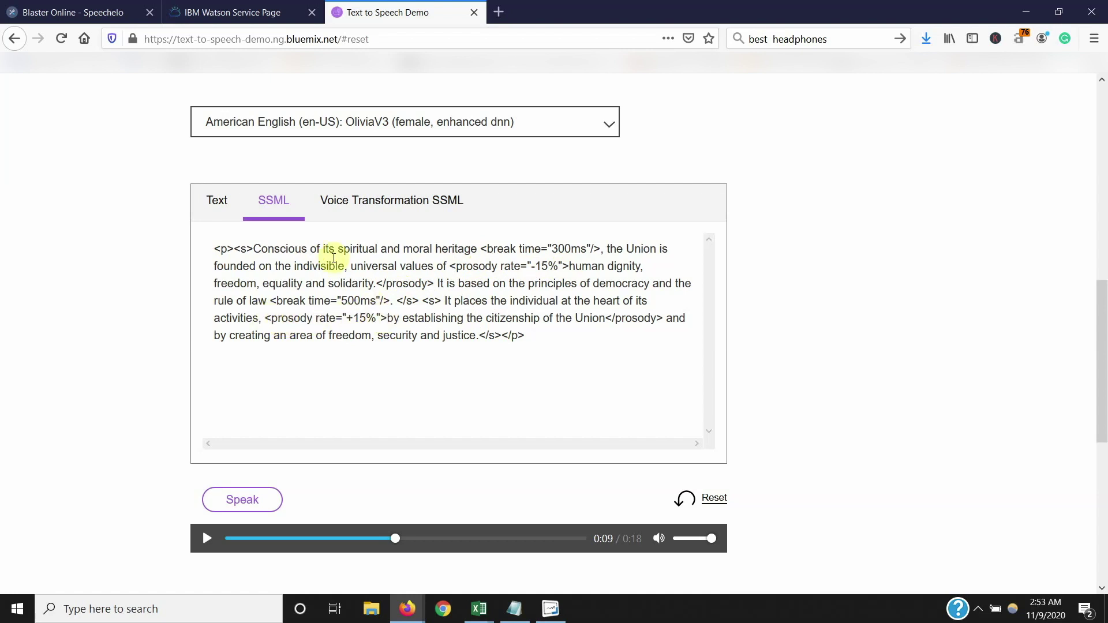
left_click(225, 207)
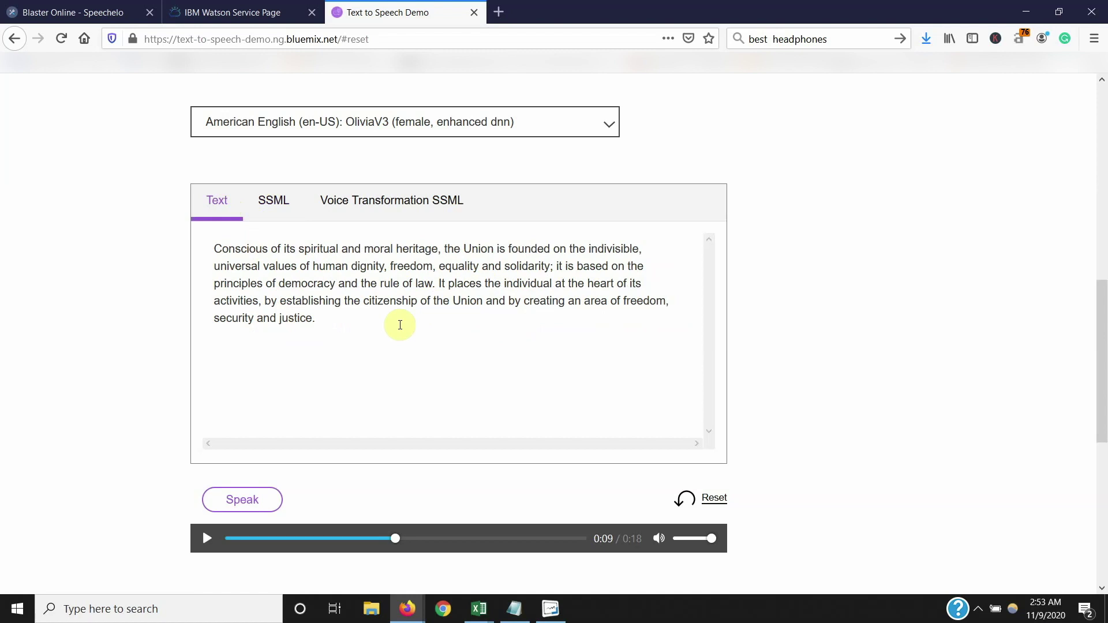
left_click(127, 6)
scroll(626, 232, "up", 3)
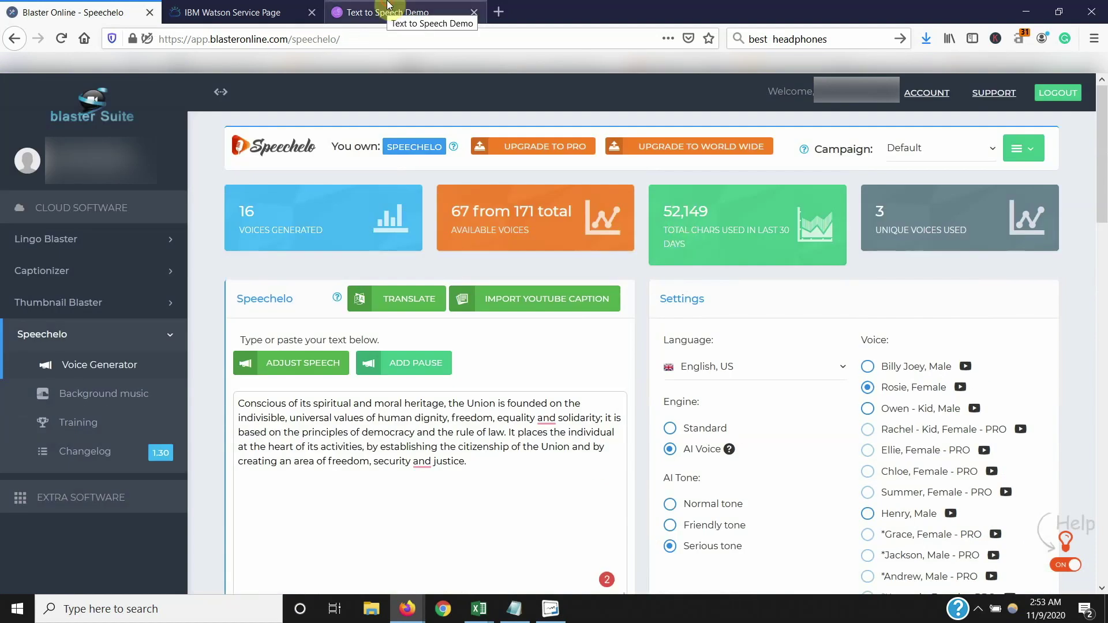
In the Watson demo, view the paragraph's Voice Transformation SSML and SSML markup, then return to Text
left_click(404, 12)
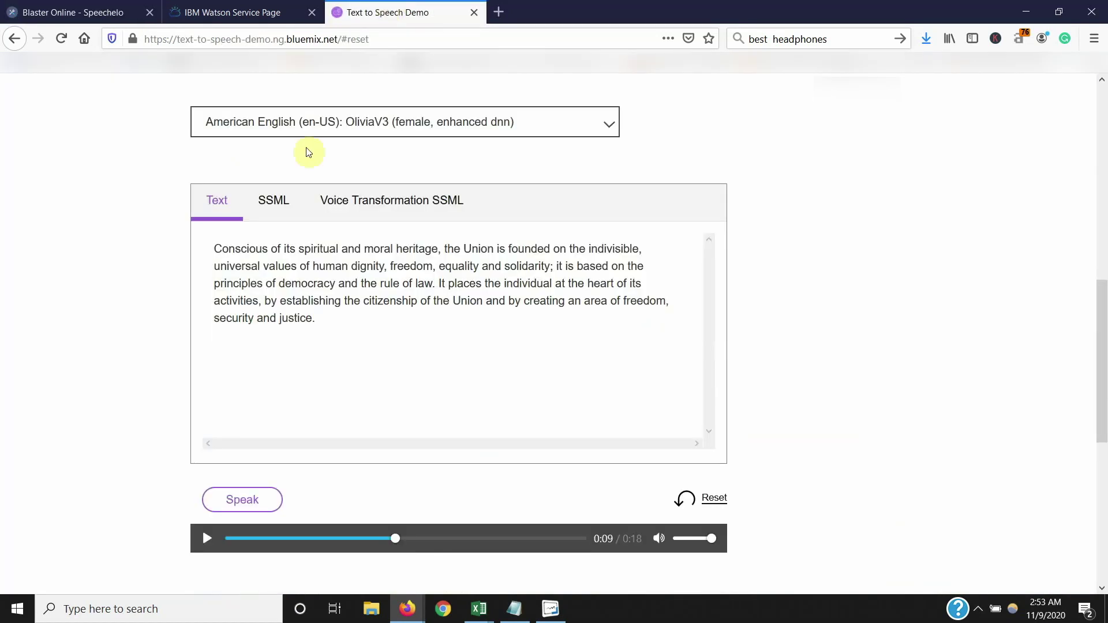
triple_click(215, 247)
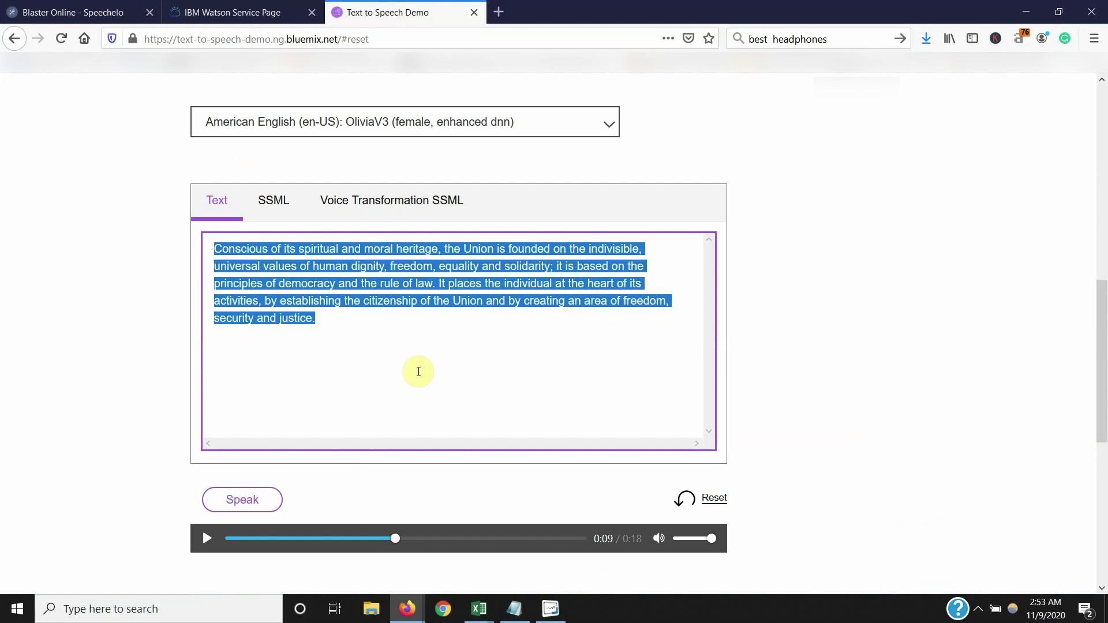
left_click(347, 201)
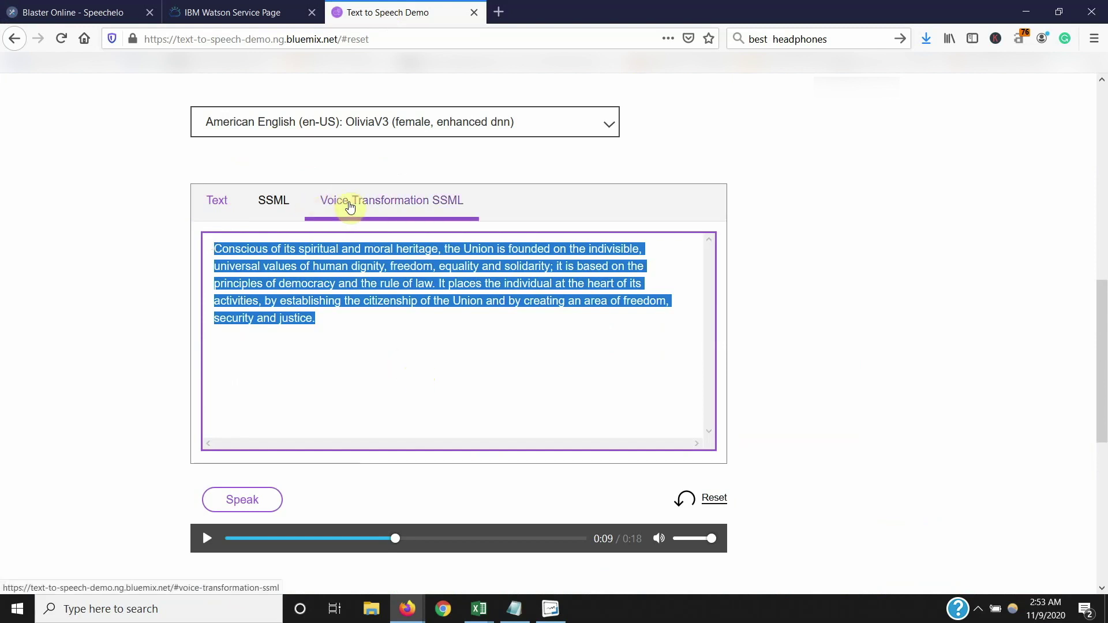
left_click(292, 205)
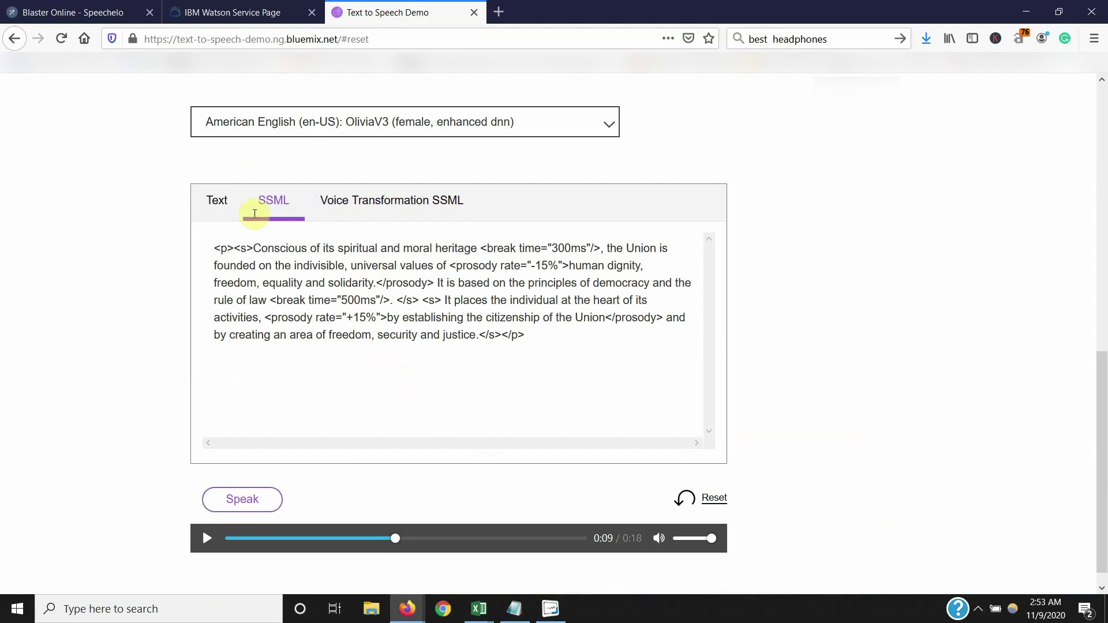
left_click(220, 202)
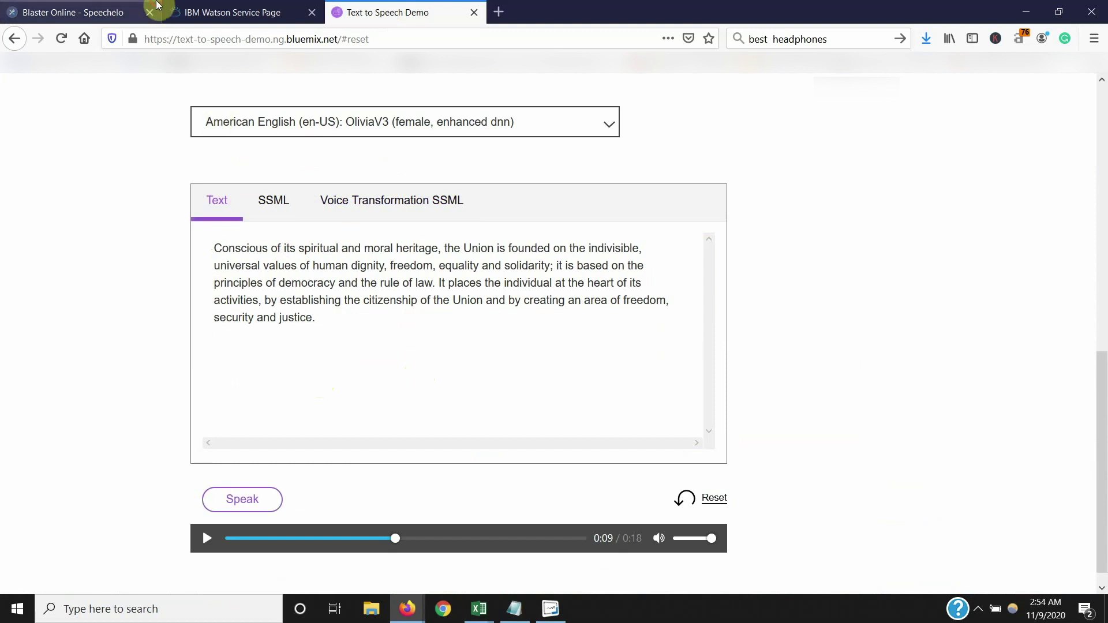
Flip between the Speechelo and Watson tabs, ending on Speechelo to compare the text
left_click(138, 7)
left_click(417, 6)
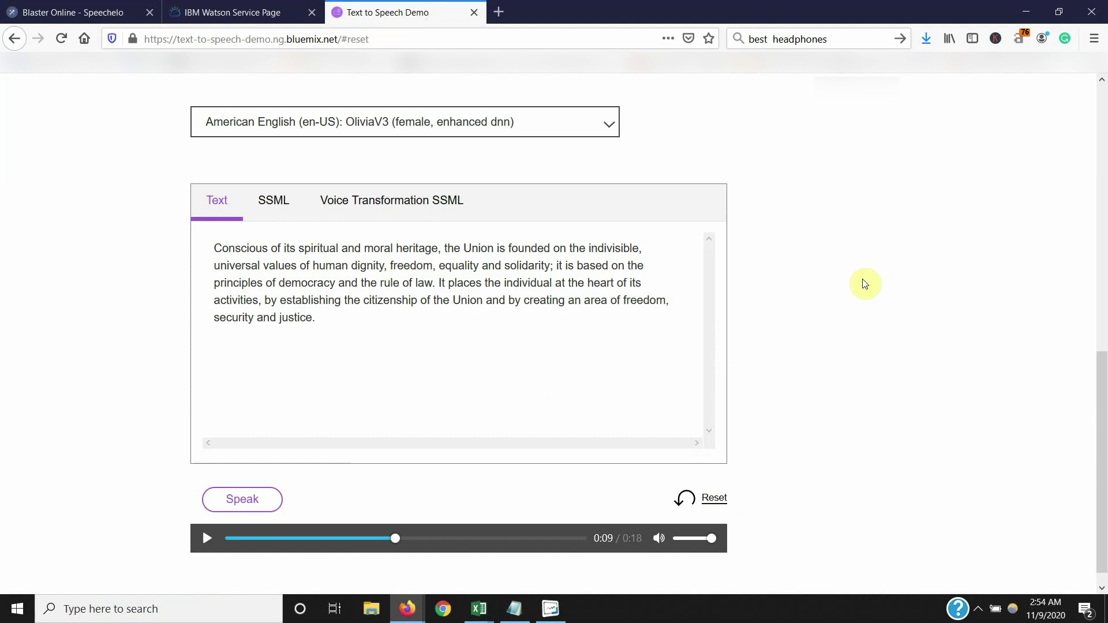
left_click(69, 12)
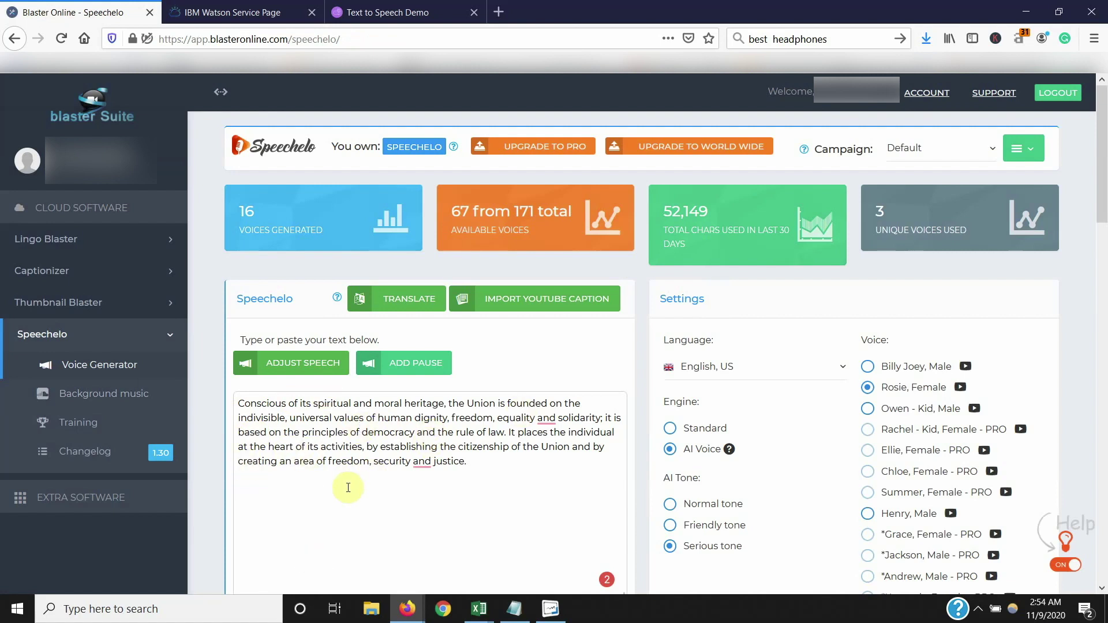
scroll(347, 488, "down", 3)
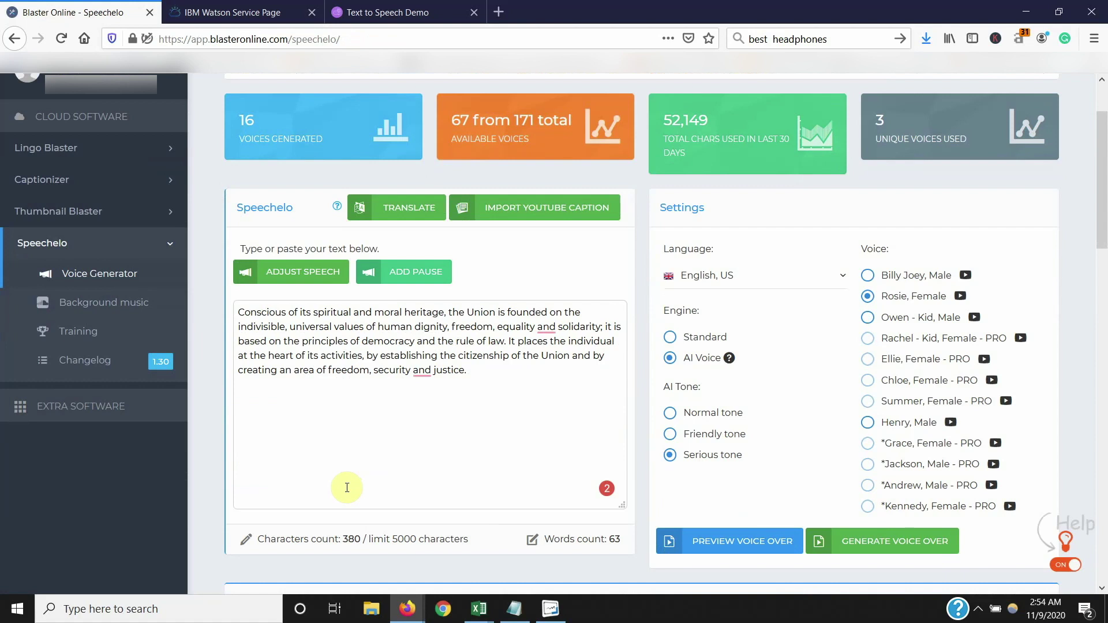
left_click(348, 7)
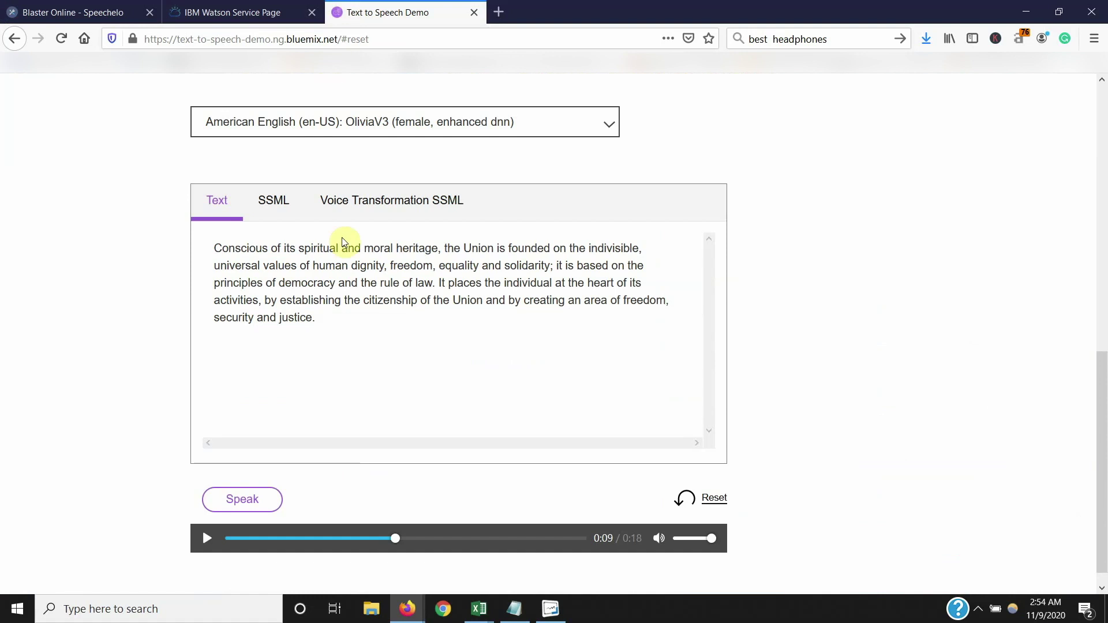
Replace the demo text with the 'IBM Watson for text to speech demo!' greeting and speak it
left_click(364, 327)
key("ctrl+a")
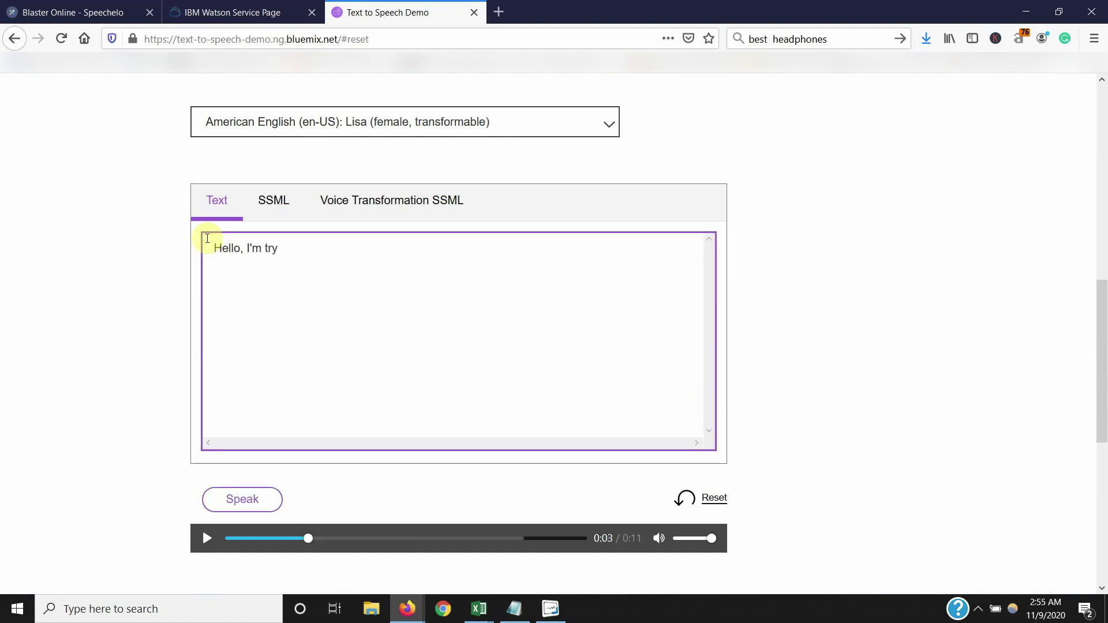
type("ing to use IBM Watson for text to speech  demo!")
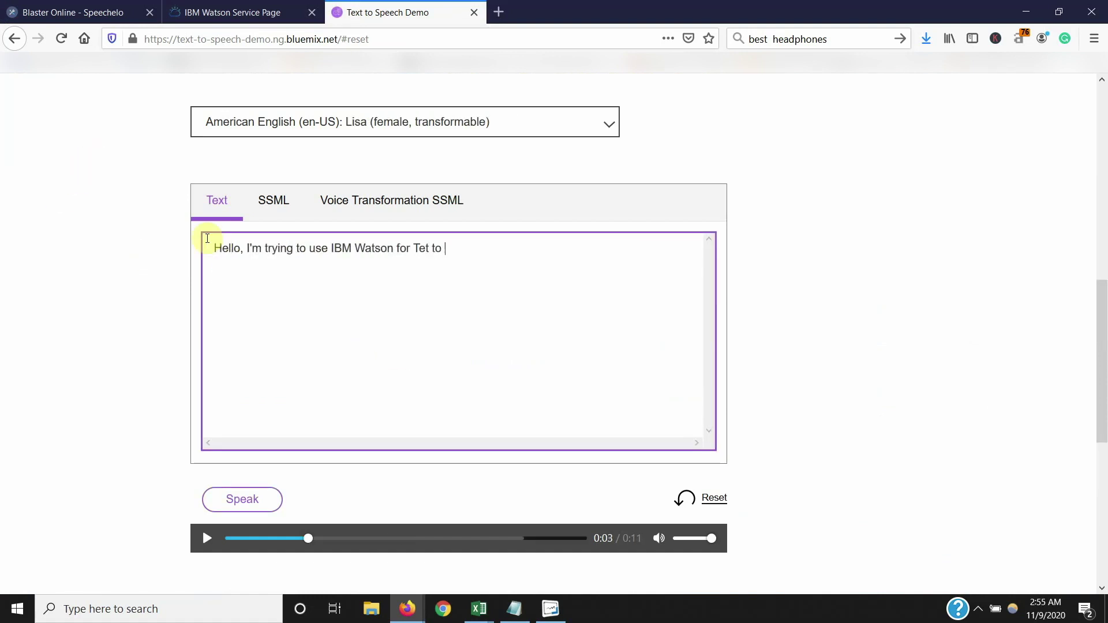
left_click(274, 498)
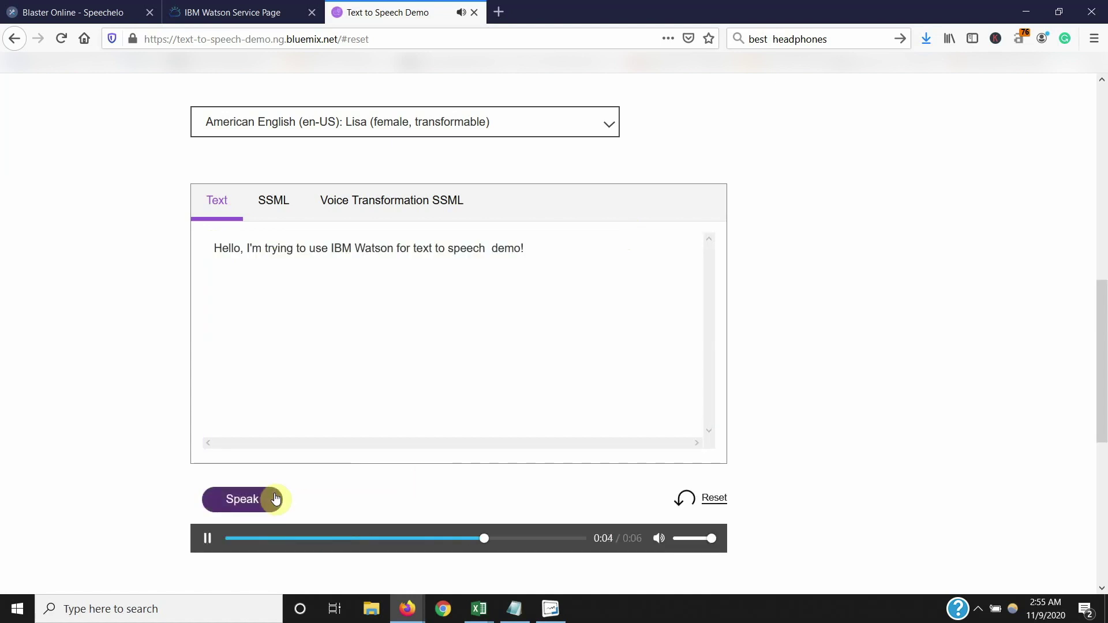
Lowercase 'watson' and 'ibm' and capitalize Text, To and Speech in the greeting
left_click(462, 251)
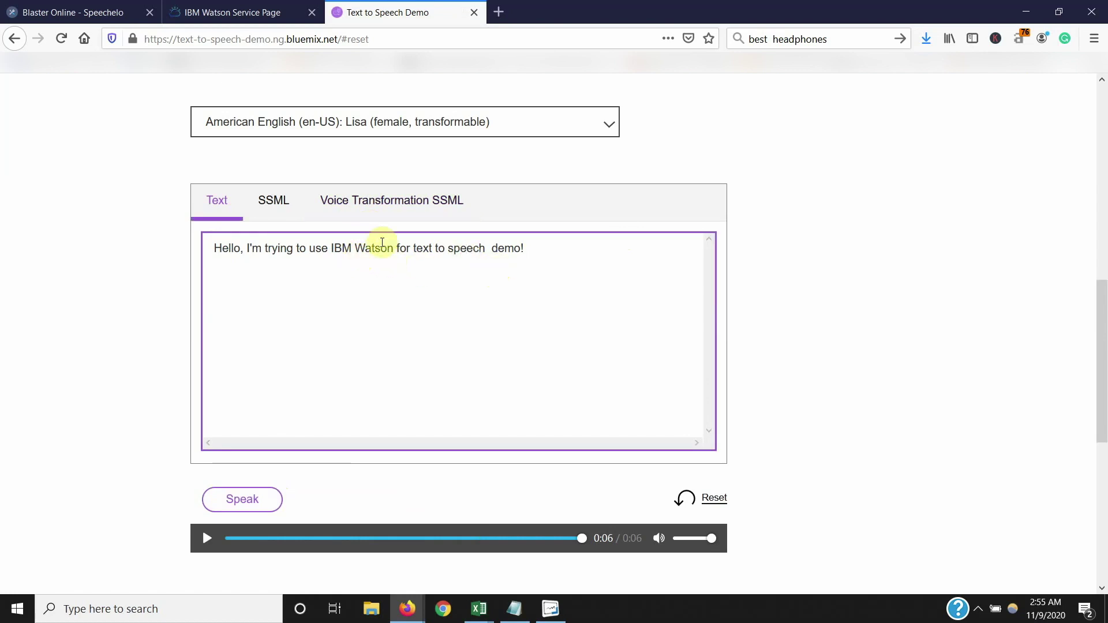
left_click(364, 250)
key("BackSpace")
type("w")
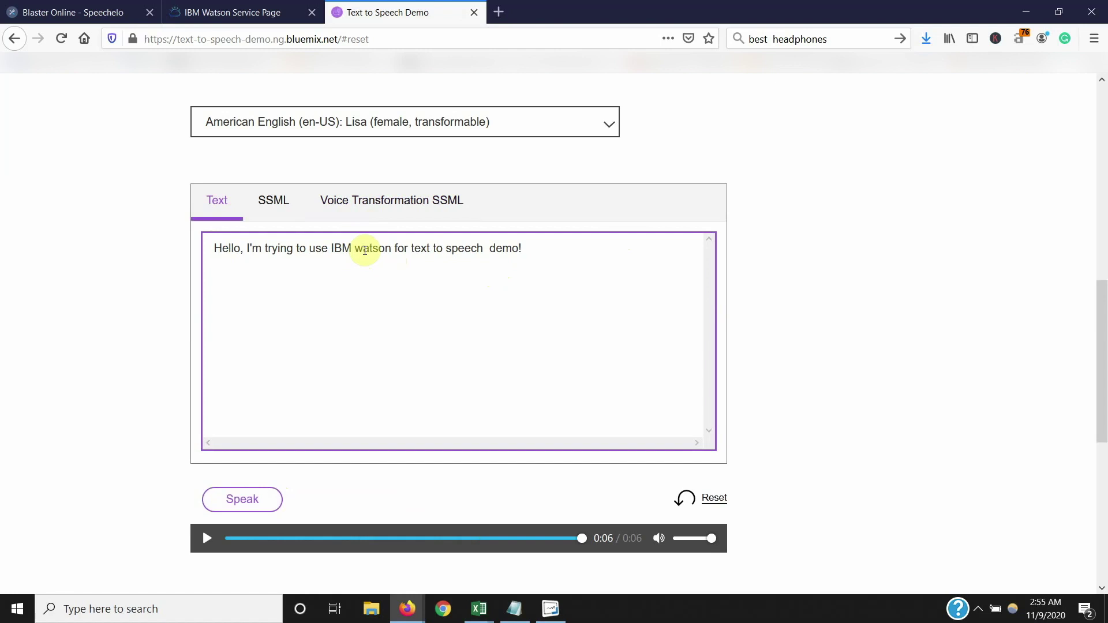
left_click_drag(329, 250, 352, 249)
type("ibm")
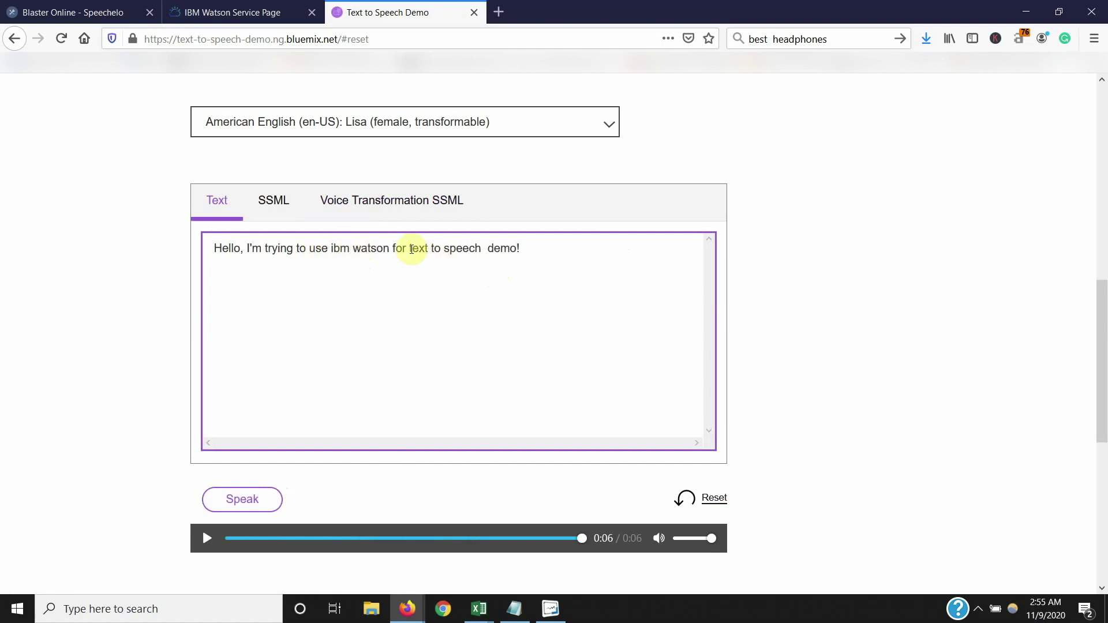
left_click(415, 248)
key("BackSpace")
type("T")
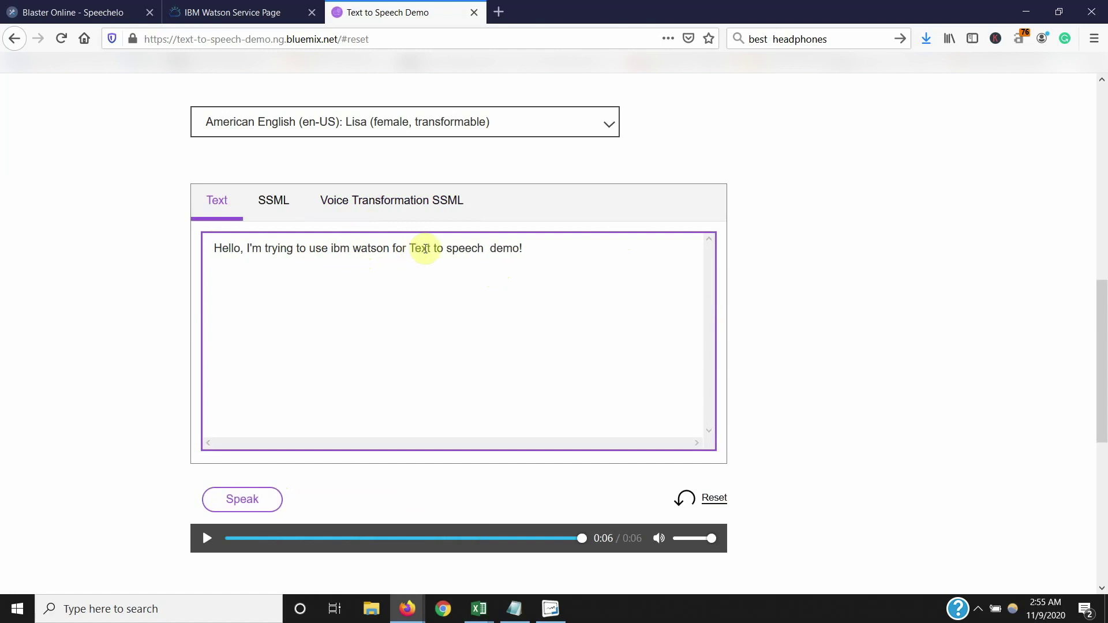
left_click(436, 248)
key("BackSpace")
type("T")
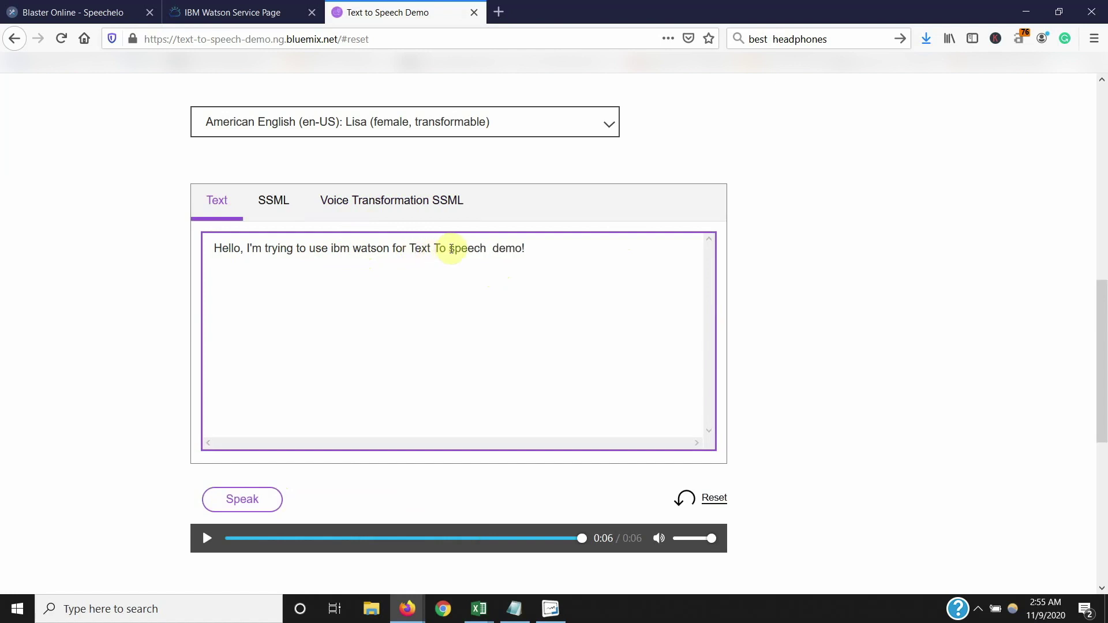
left_click(455, 250)
key("BackSpace")
type("S")
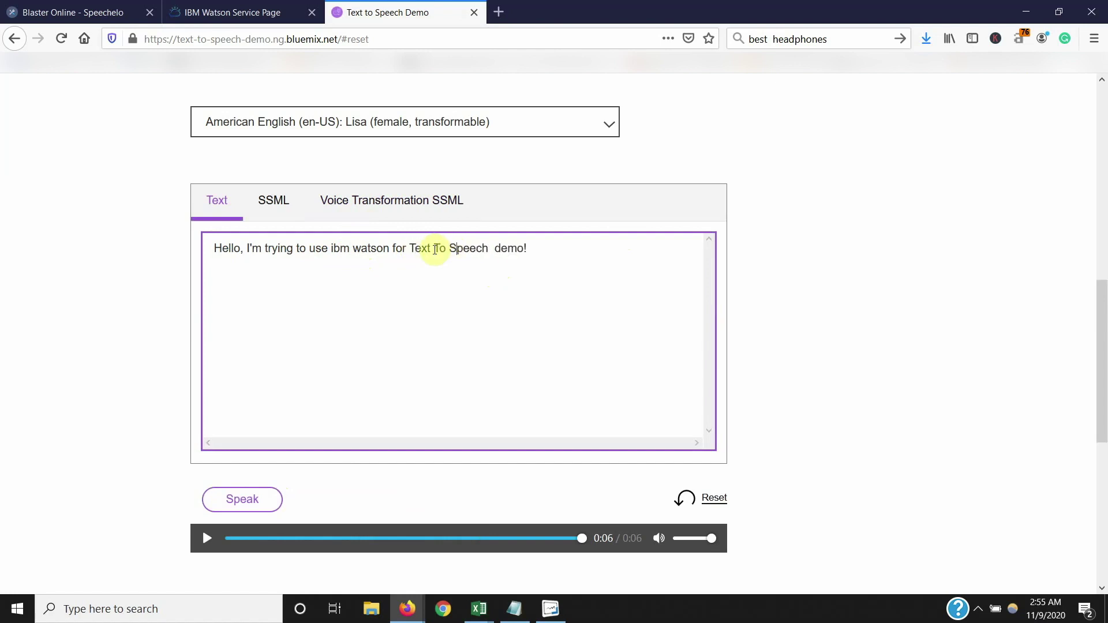
Hyphenate it as 'Text-To-Speech', capitalize 'Demo', and regenerate the speech
left_click(434, 250)
key("BackSpace")
type("-")
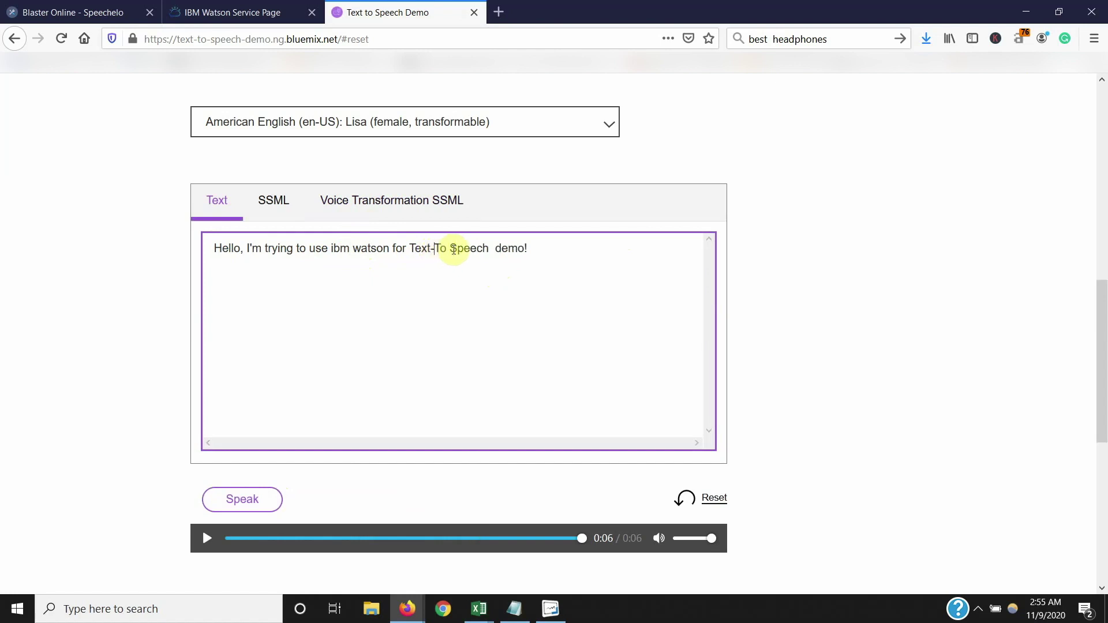
left_click(454, 249)
key("BackSpace")
type("-")
left_click(503, 247)
key("BackSpace")
type("D")
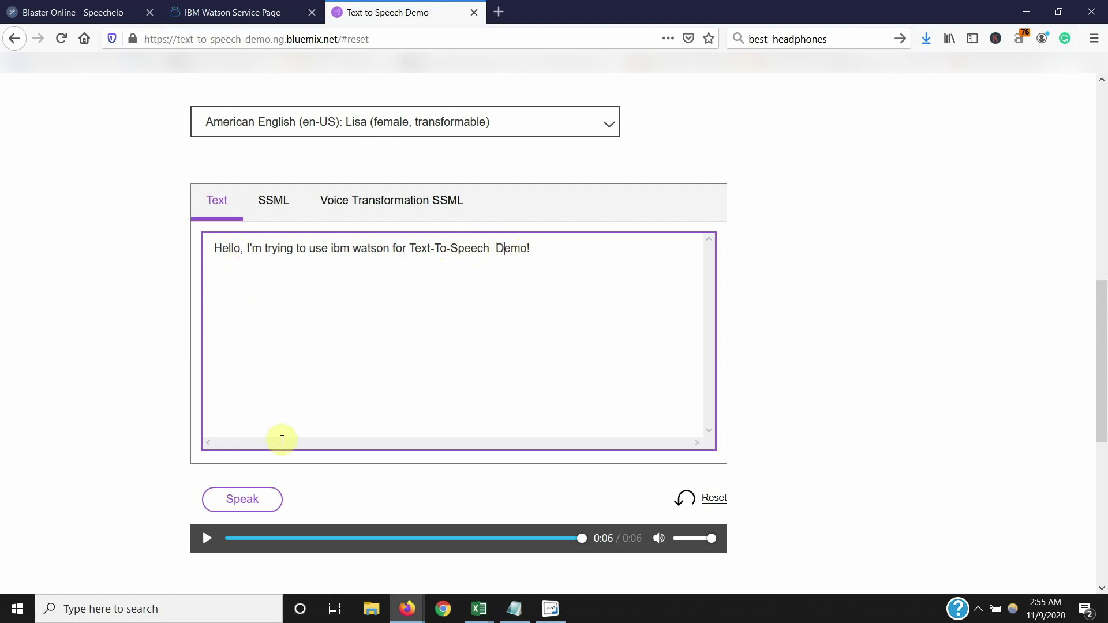
left_click(249, 501)
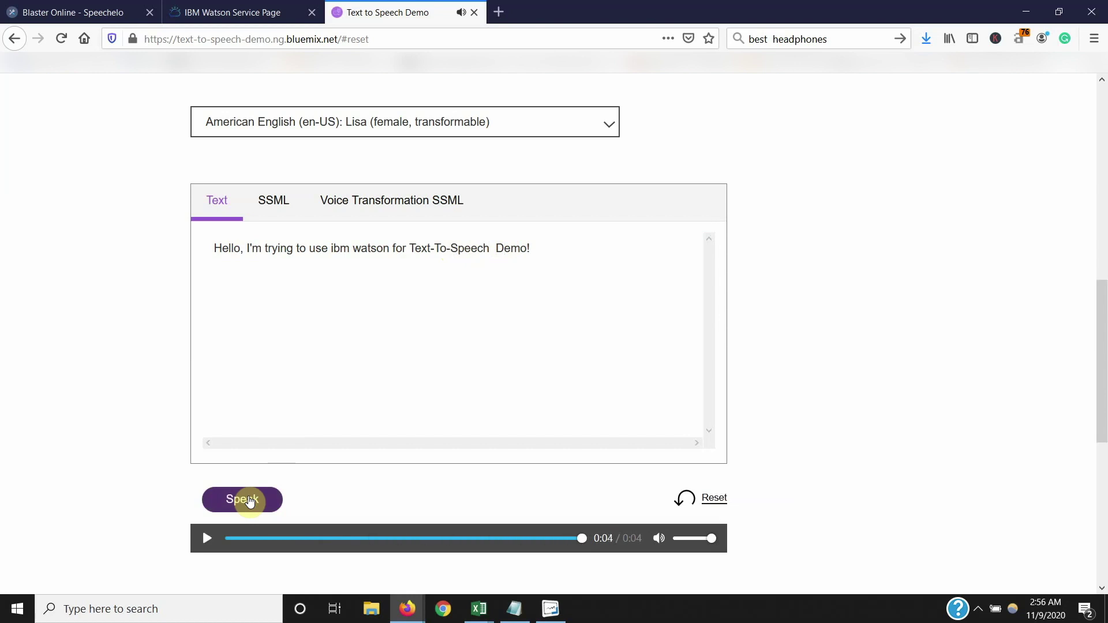
Restore the capitals 'IBM W', then generate and play the corrected greeting audio
left_click(265, 283)
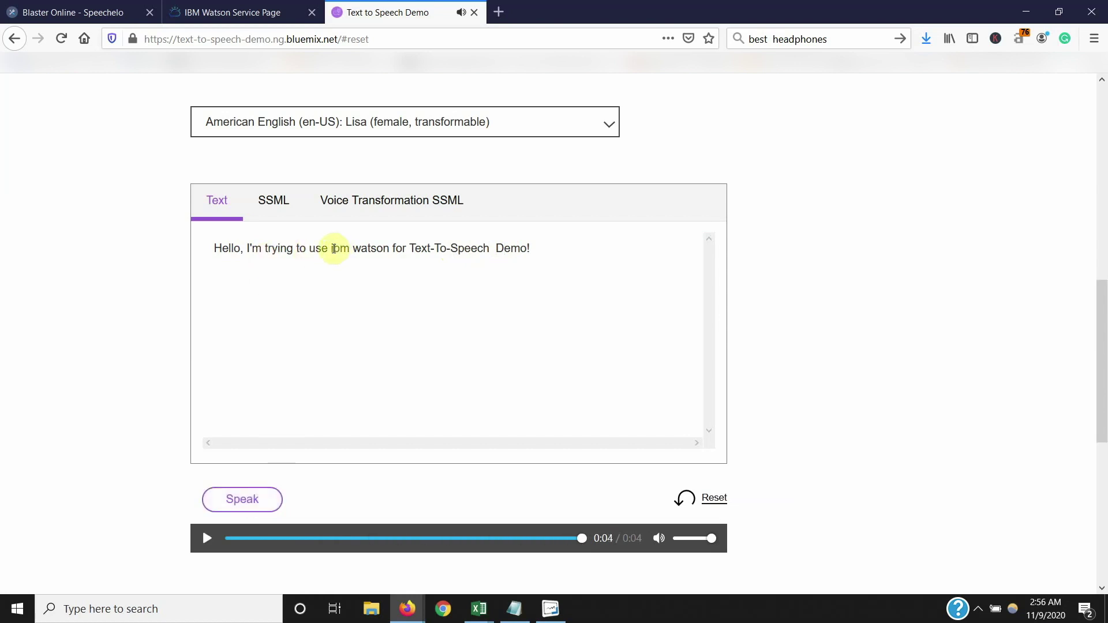
left_click_drag(331, 248, 346, 249)
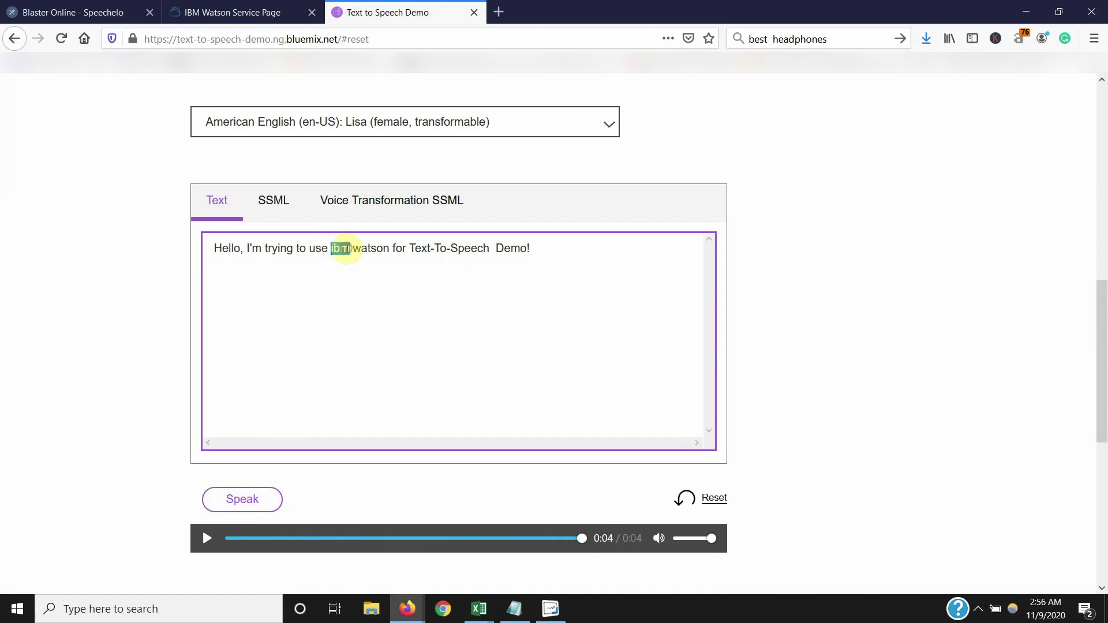
type("IBM ")
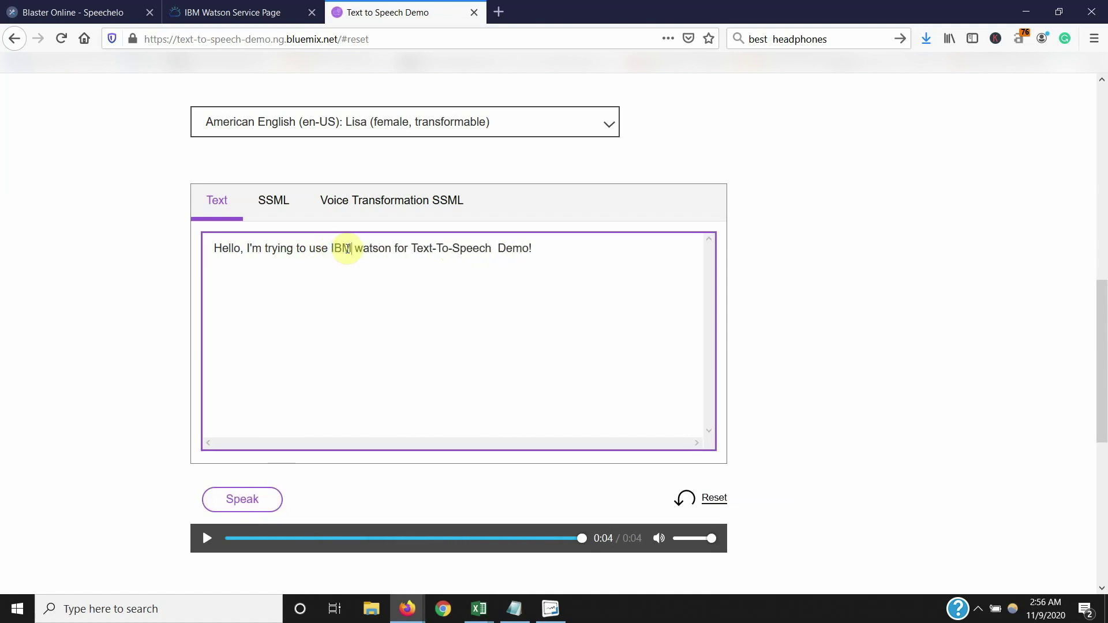
type("W")
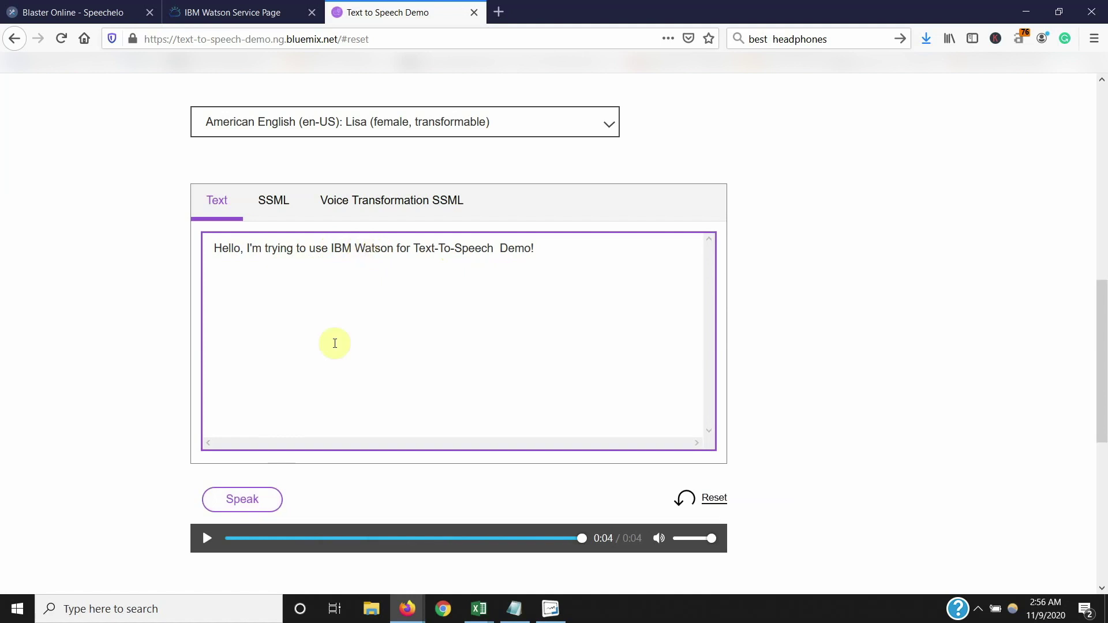
left_click(260, 502)
left_click(261, 502)
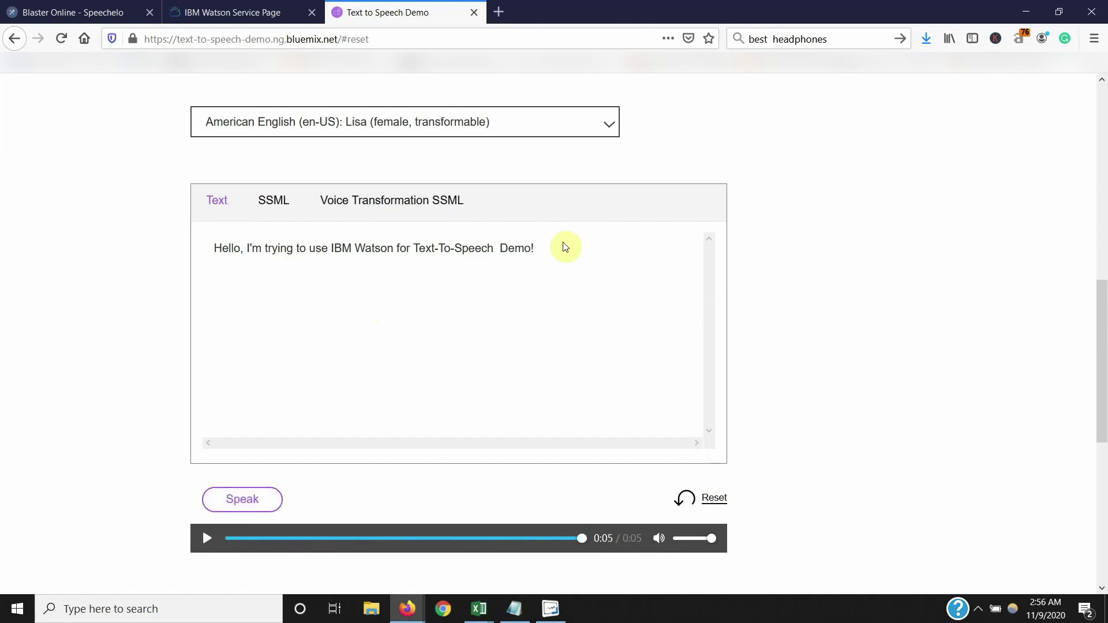
right_click(594, 546)
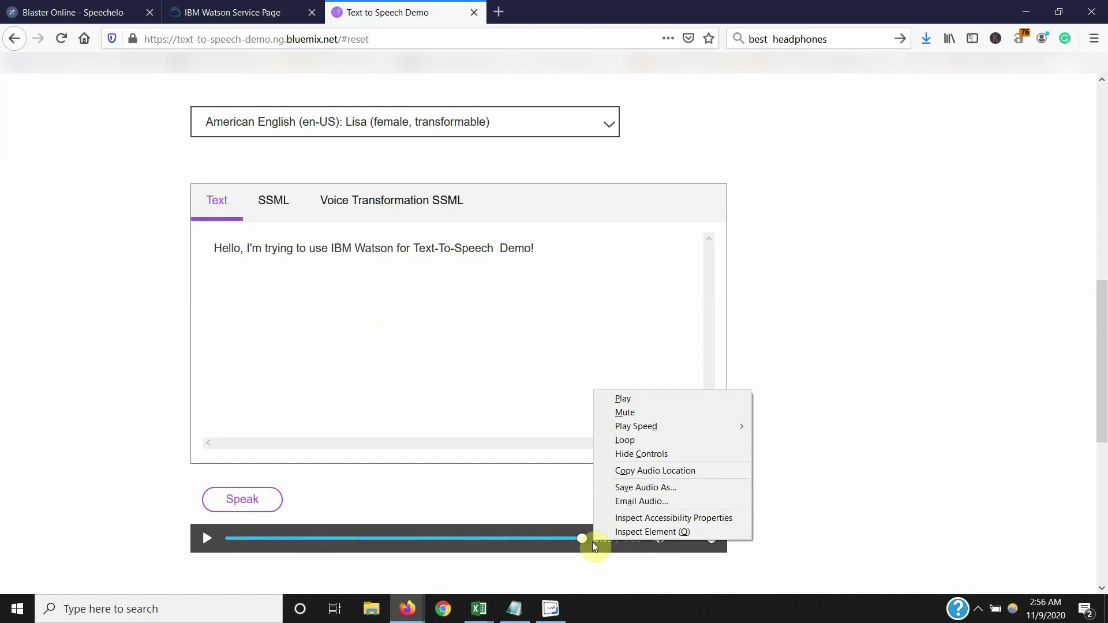
Save the generated speech audio as 'Hello' and minimize the Firefox window
left_click(666, 488)
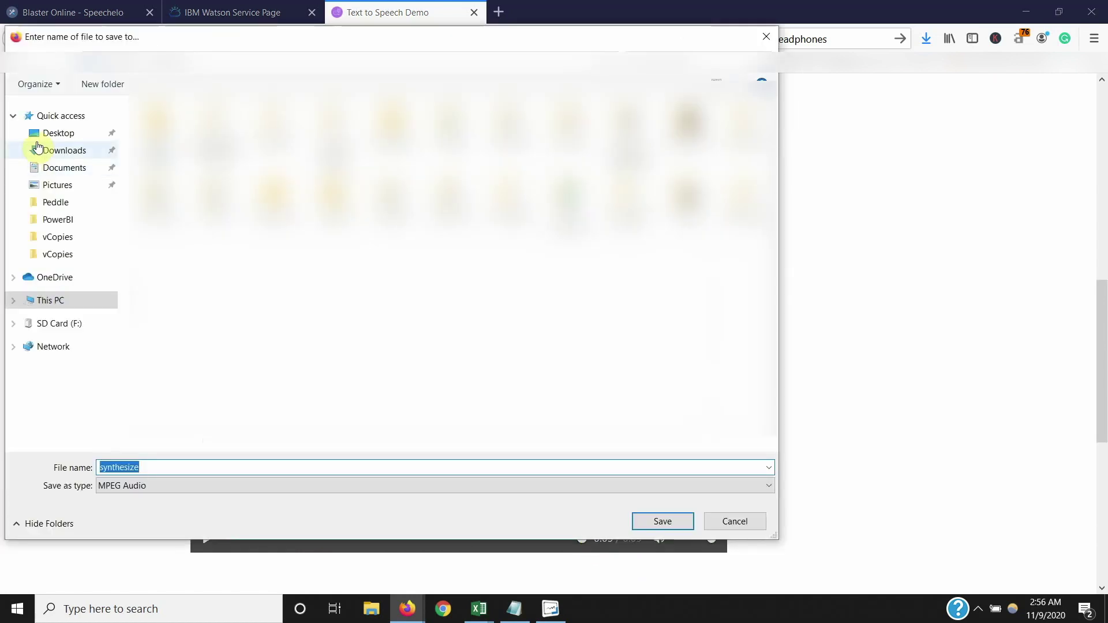
type("Hello")
key("Return")
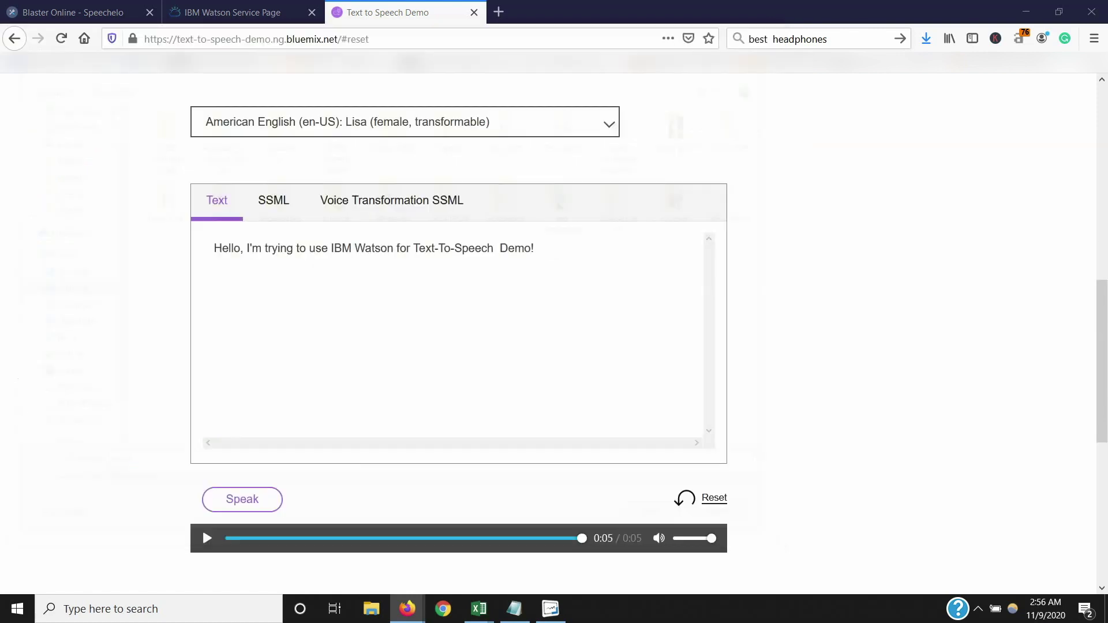
left_click(1023, 11)
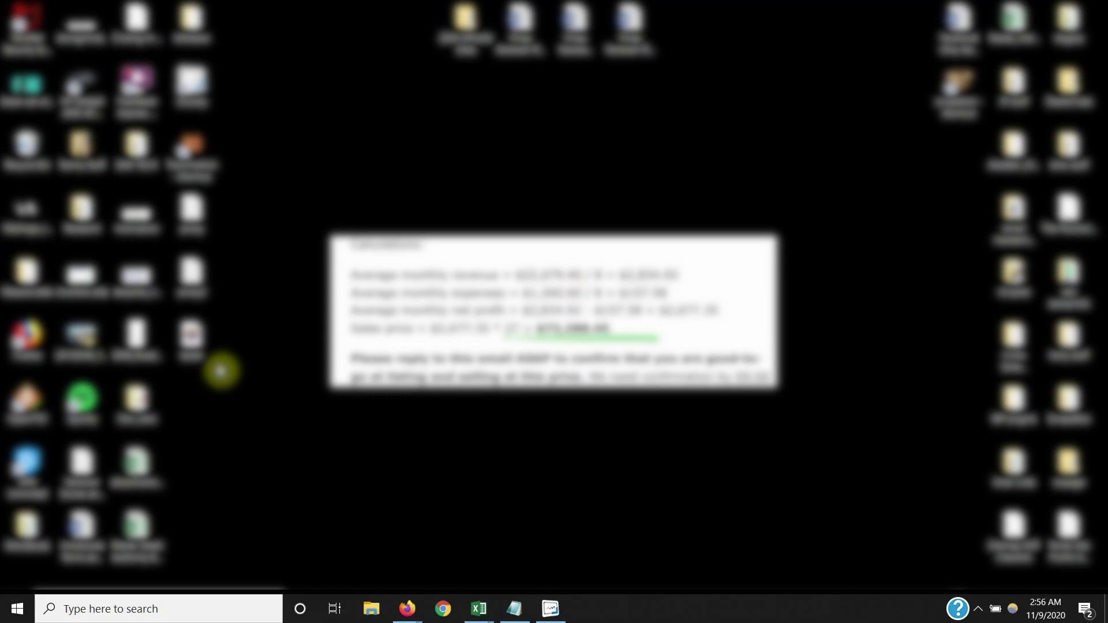
Add the two-text scene template and retype its texts as 'IBM Watson' and 'Demo!'
left_click(552, 610)
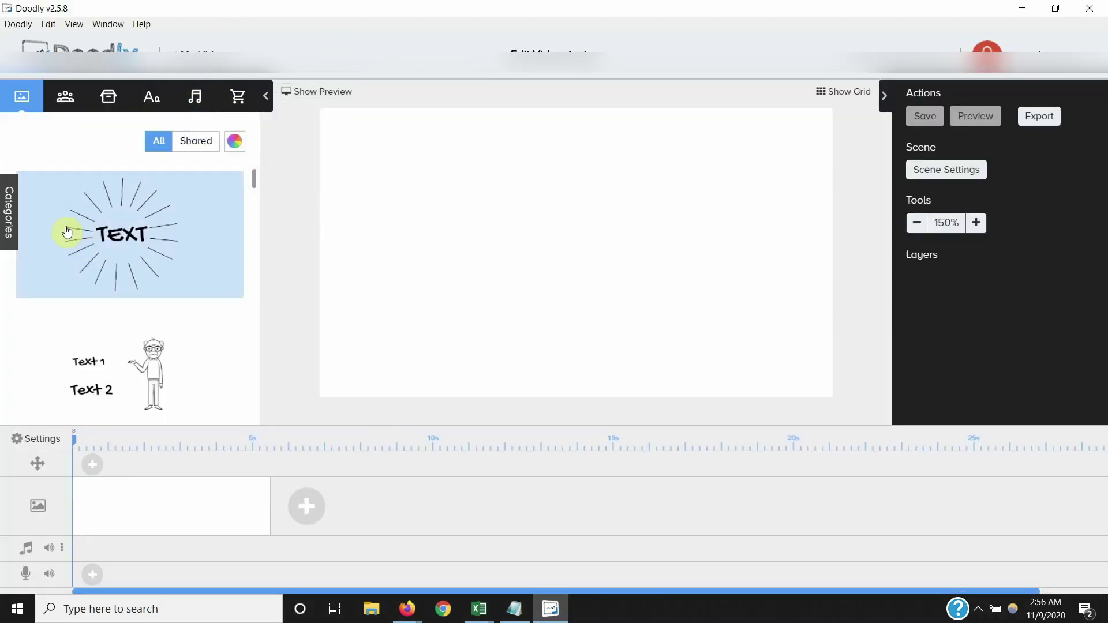
scroll(107, 390, "down", 3)
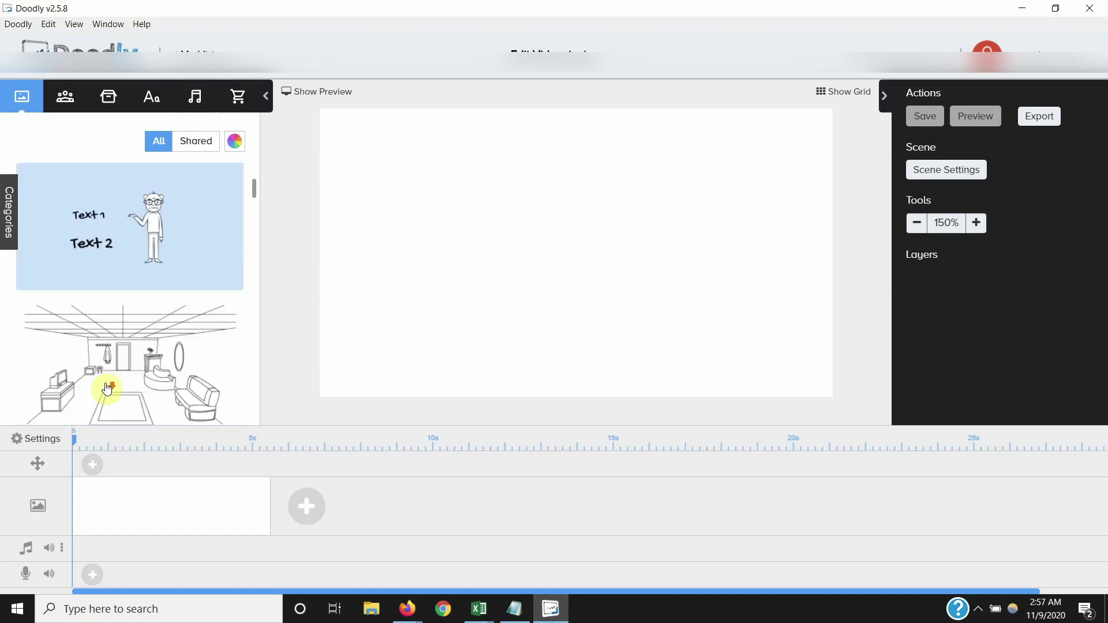
scroll(106, 323, "up", 1)
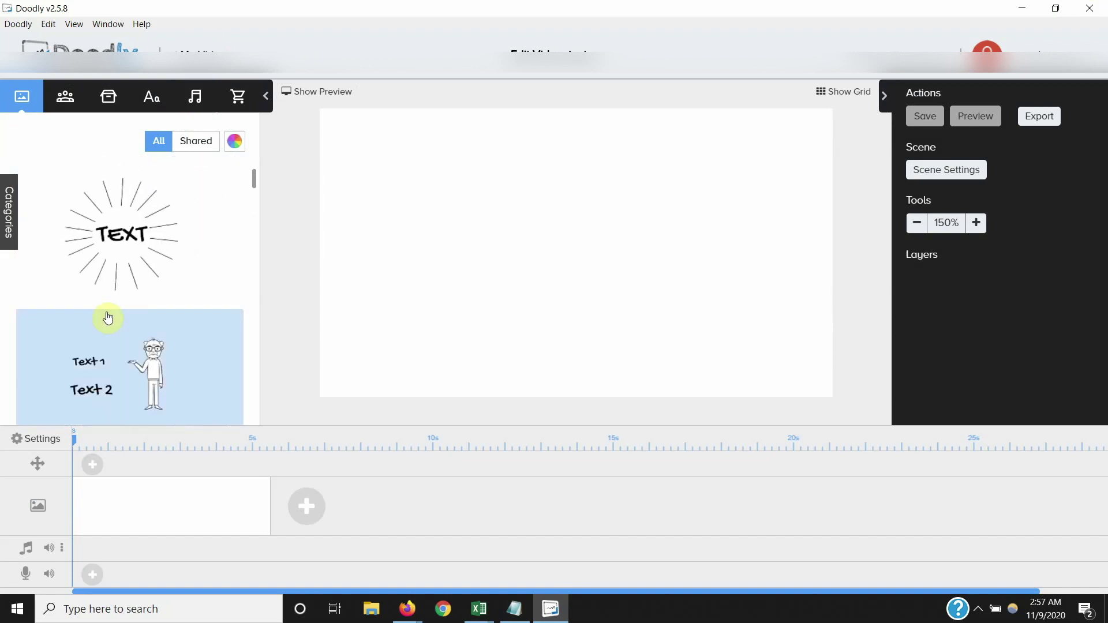
left_click_drag(500, 218, 502, 212)
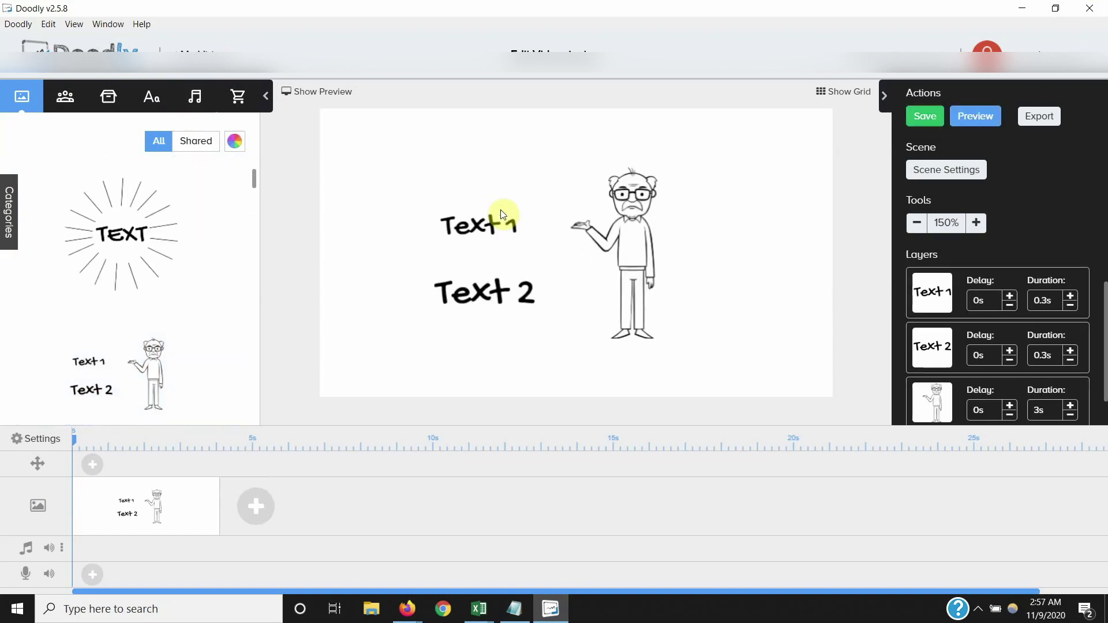
left_click(491, 231)
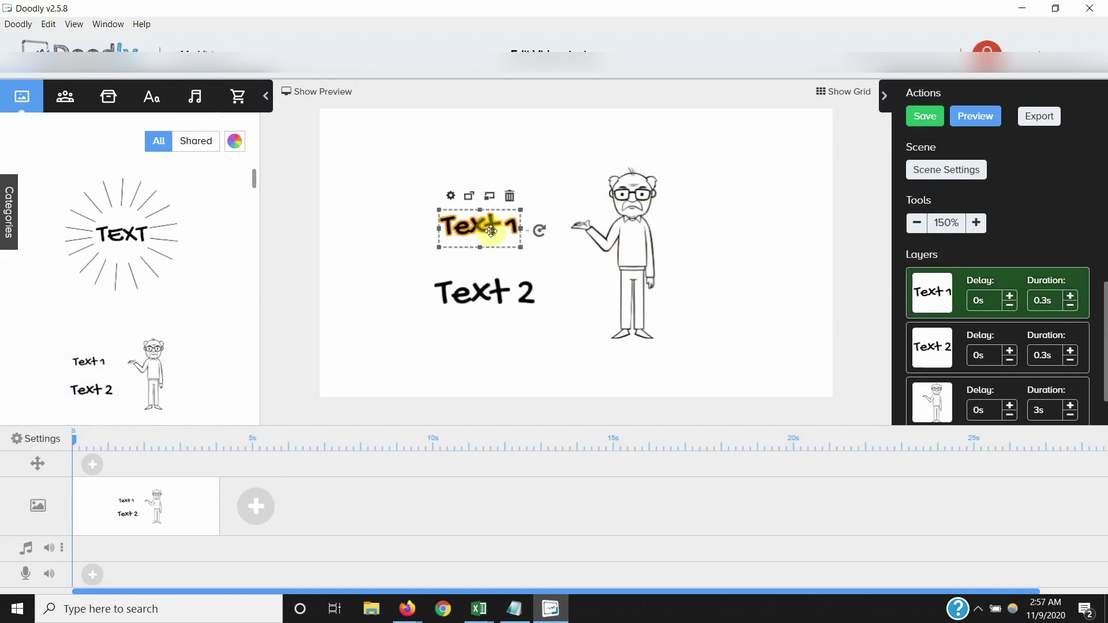
double_click(491, 231)
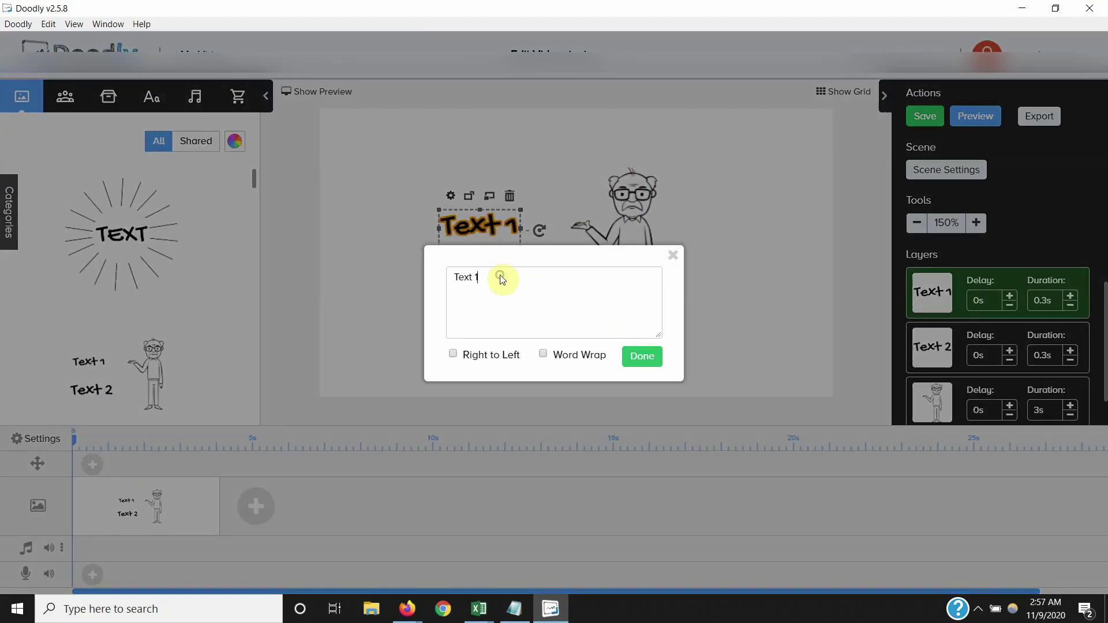
type("IBM Watson")
key("Return")
double_click(485, 291)
type("DEmo!")
key("Return")
Replace the old man character with Agatha Bus Driver
left_click(631, 190)
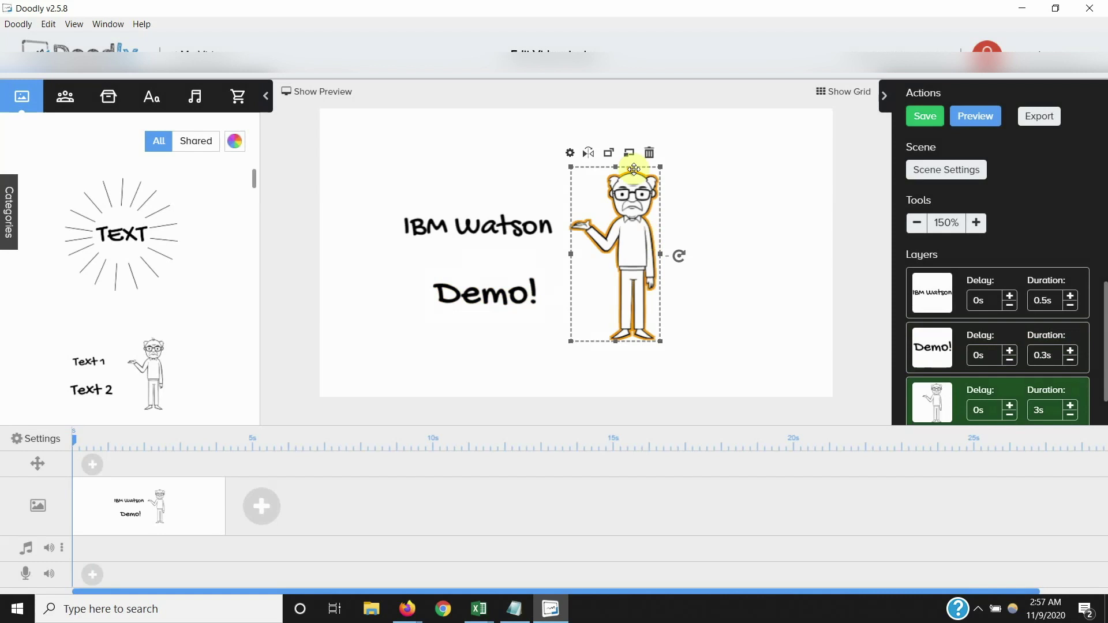
key("Delete")
left_click(65, 96)
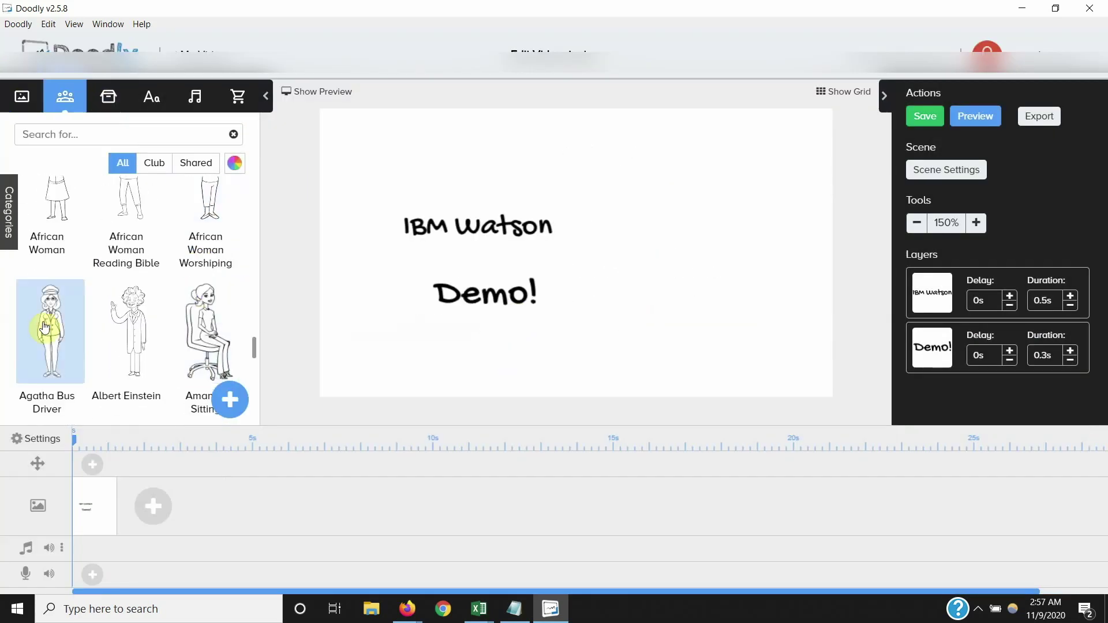
left_click(44, 328)
Upload tester.mp3 as a new sound and place it on the voice track
left_click(21, 96)
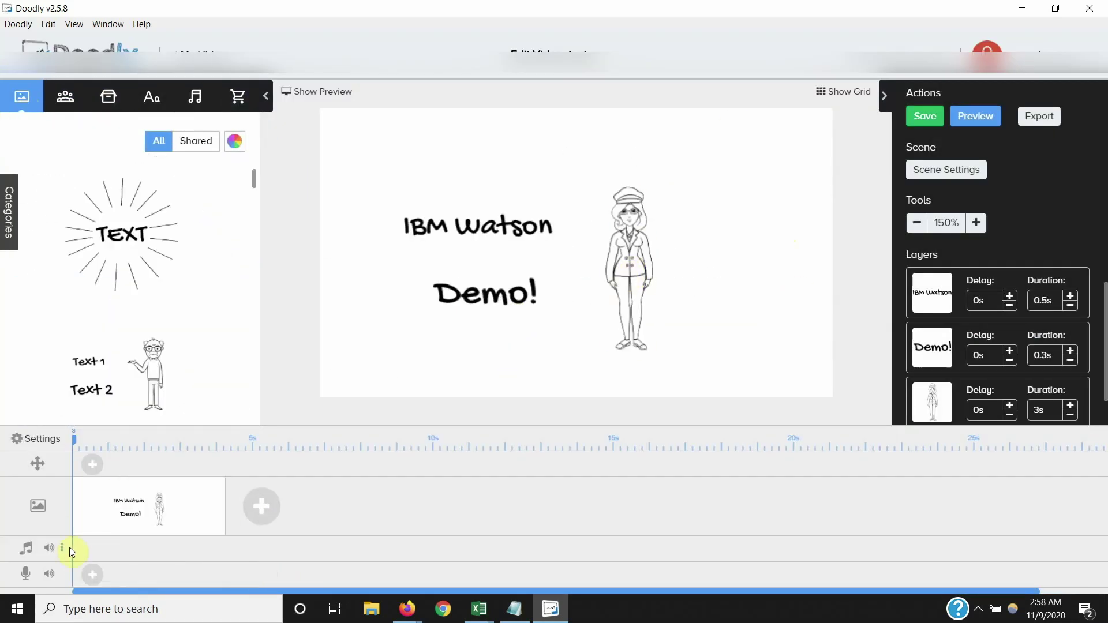
left_click(71, 551)
left_click(230, 400)
left_click(554, 305)
left_click(504, 336)
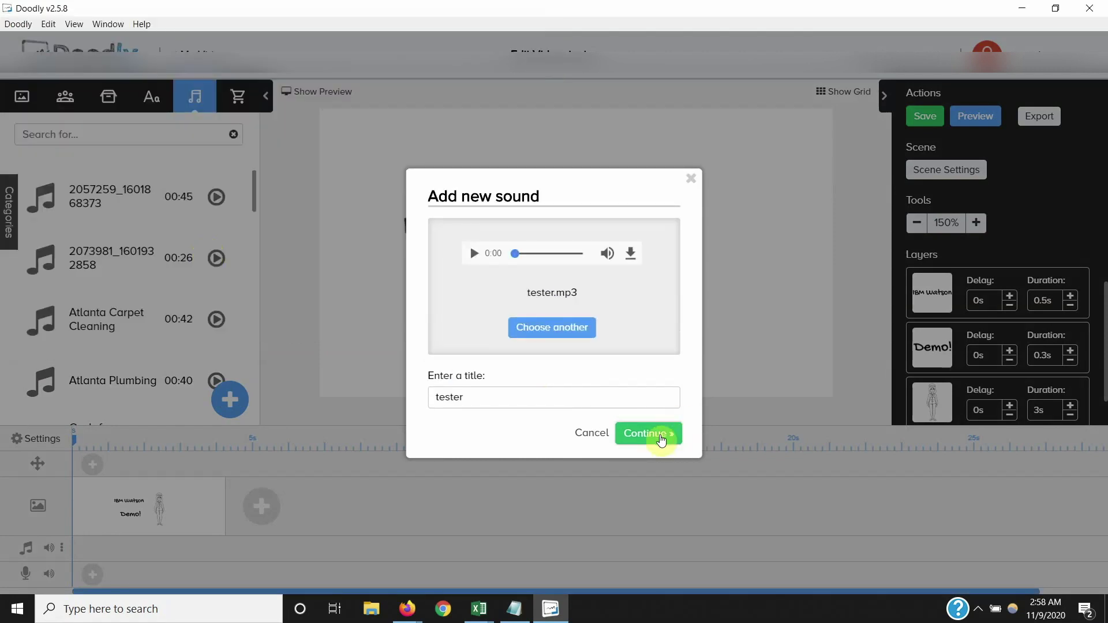
left_click(661, 440)
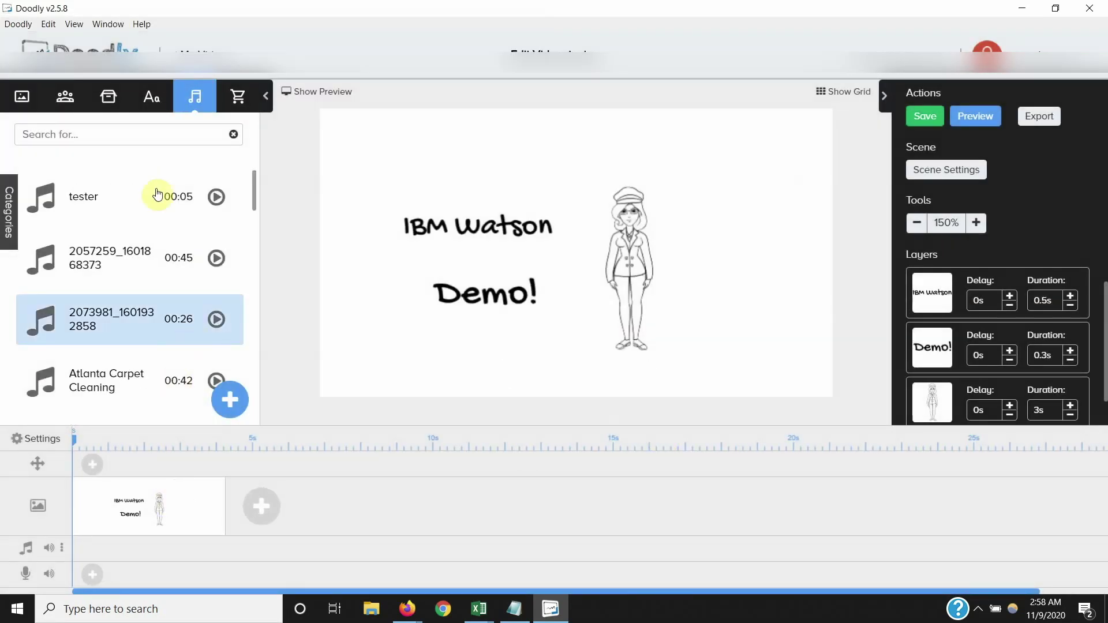
left_click_drag(139, 193, 177, 575)
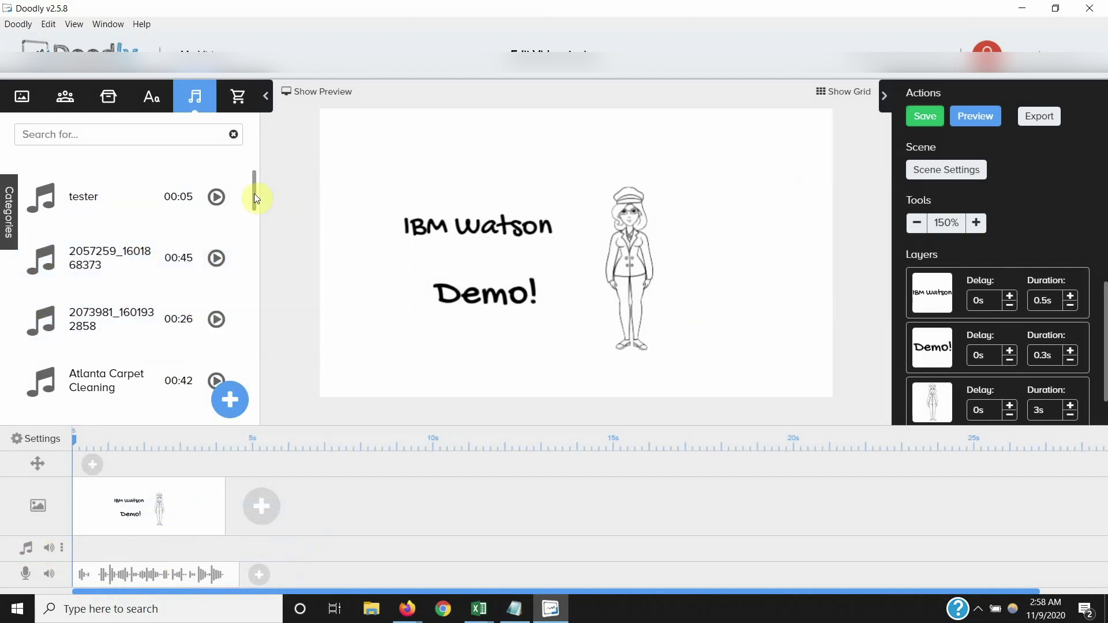
Play the IBM Watson Demo! scene preview, then close it
left_click(983, 118)
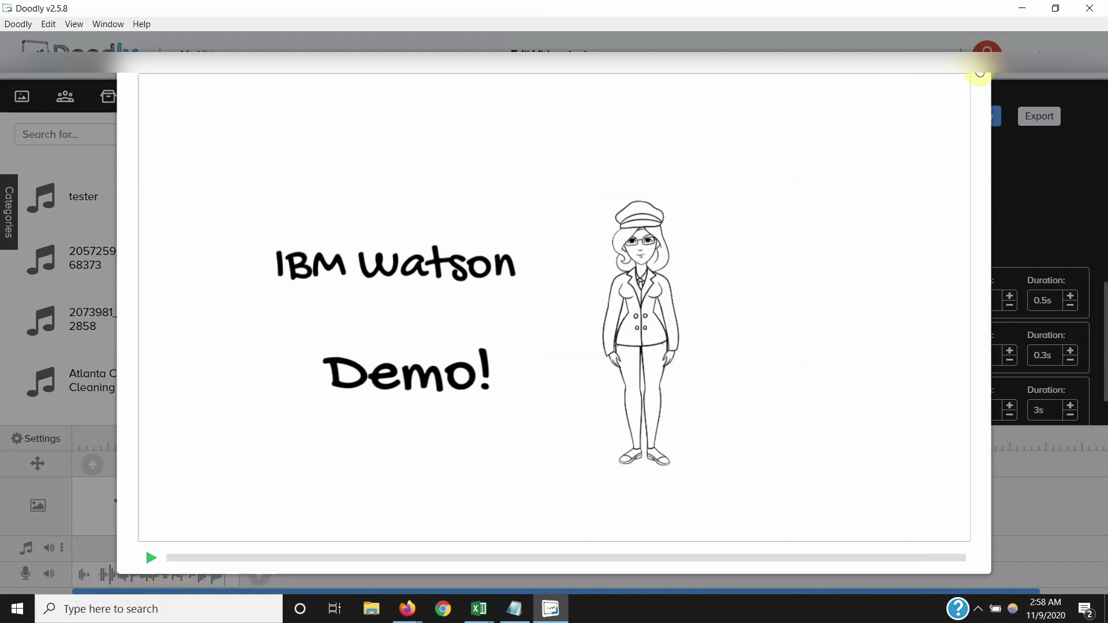
left_click(979, 73)
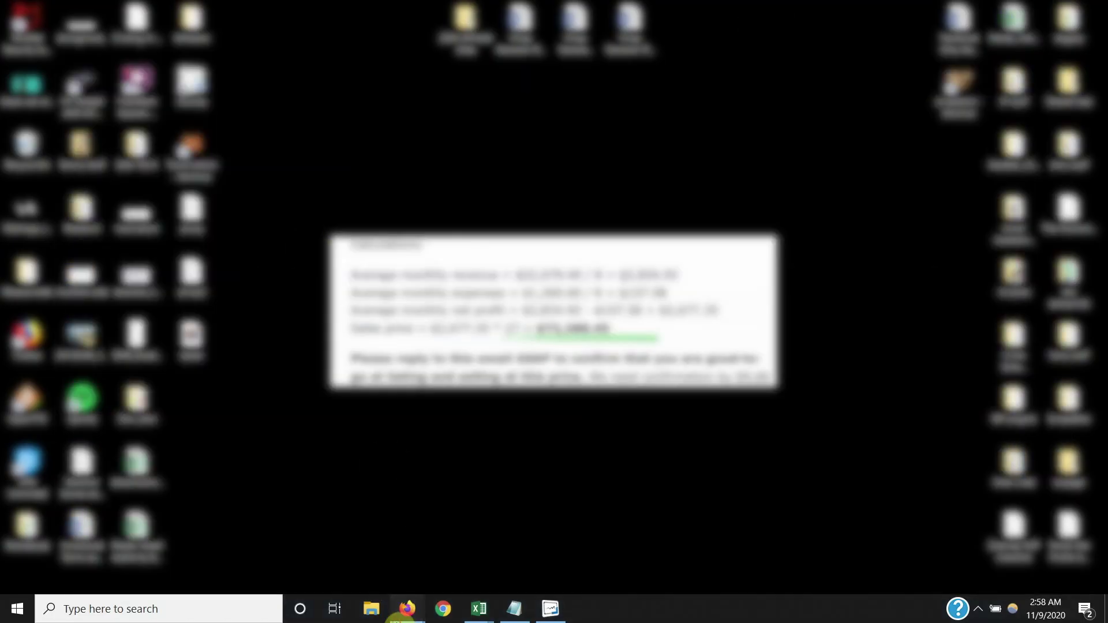
Restore Firefox and switch to the Blaster Online Speechelo tab showing the Union paragraph
mouse_move(398, 619)
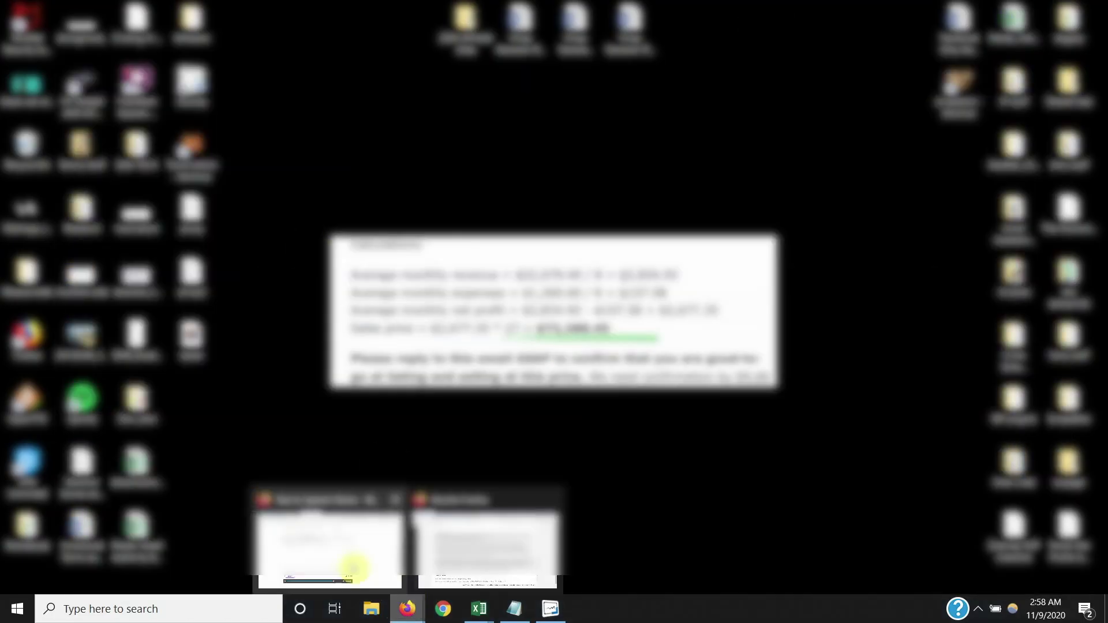
left_click(346, 562)
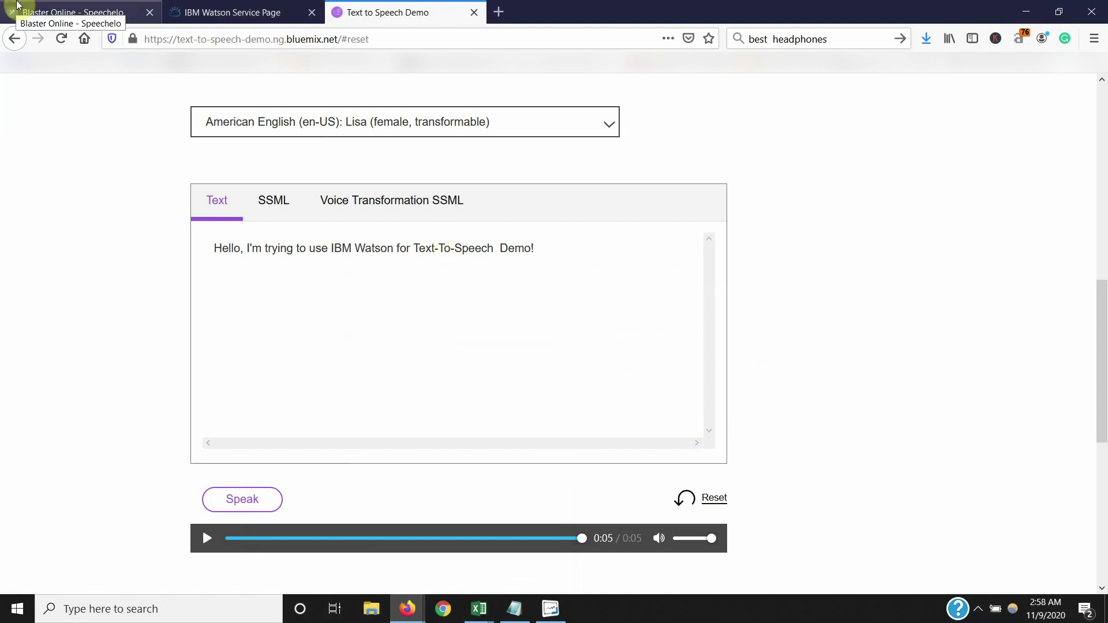
left_click(18, 6)
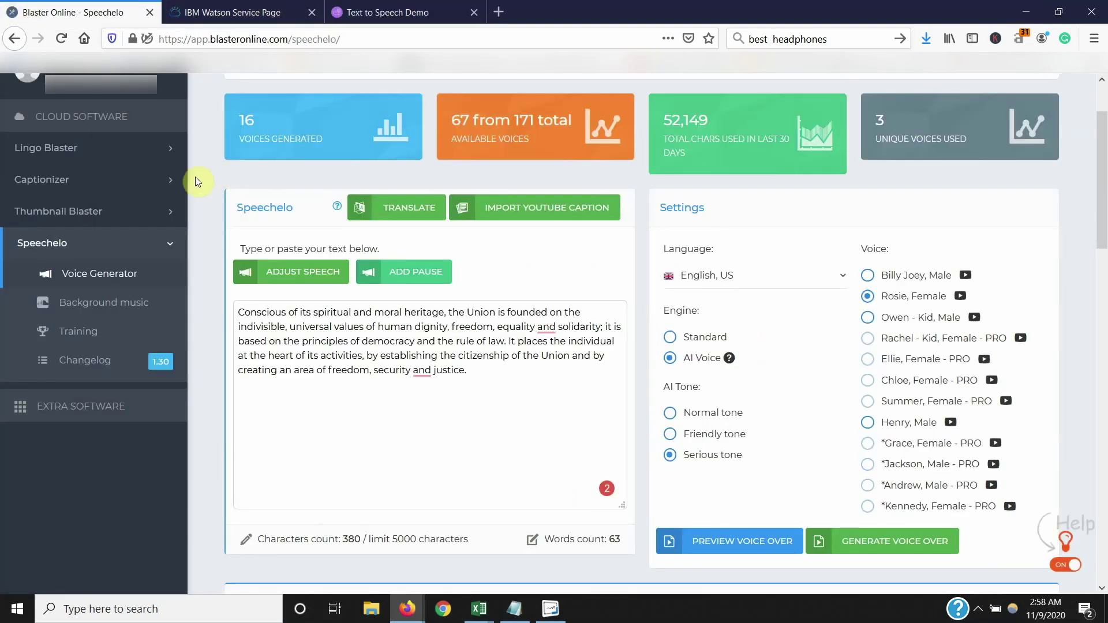
scroll(195, 177, "up", 2)
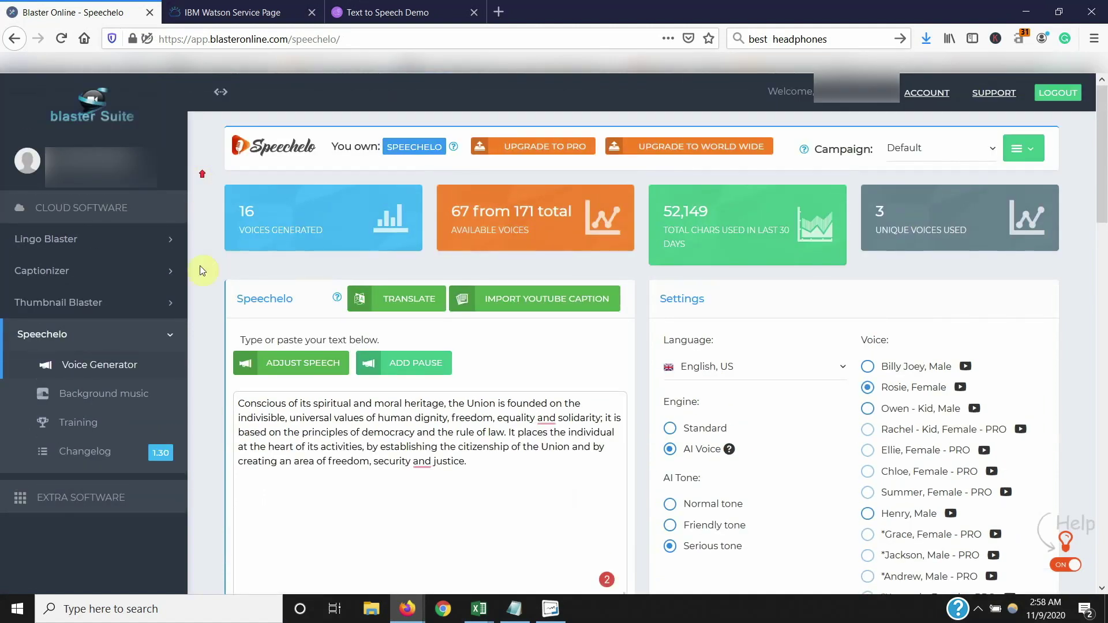
scroll(203, 300, "down", 2)
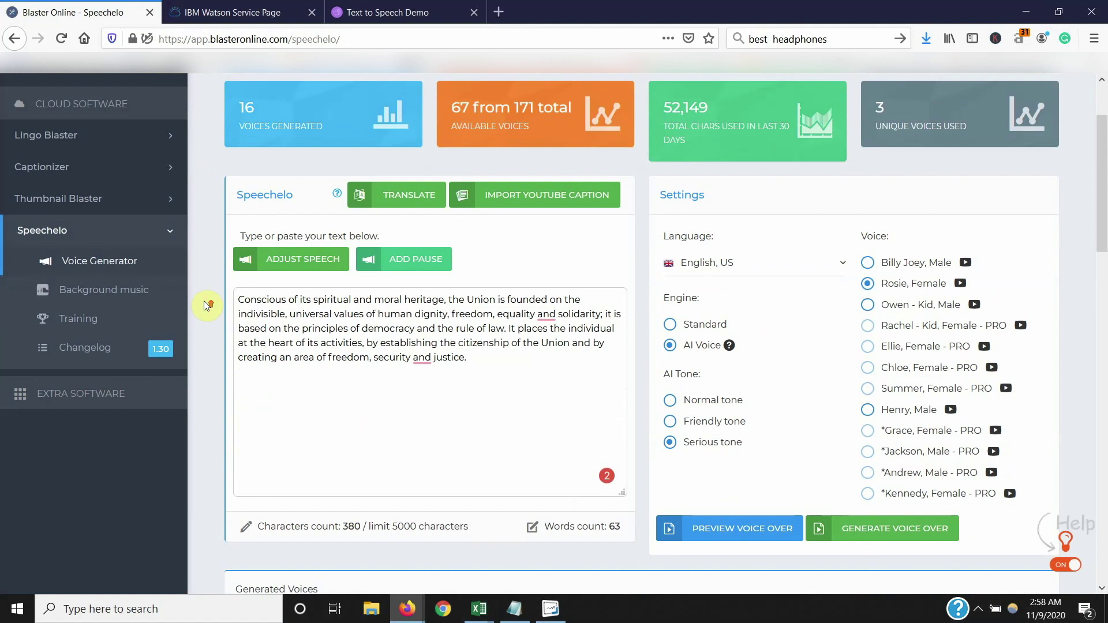
scroll(204, 300, "up", 2)
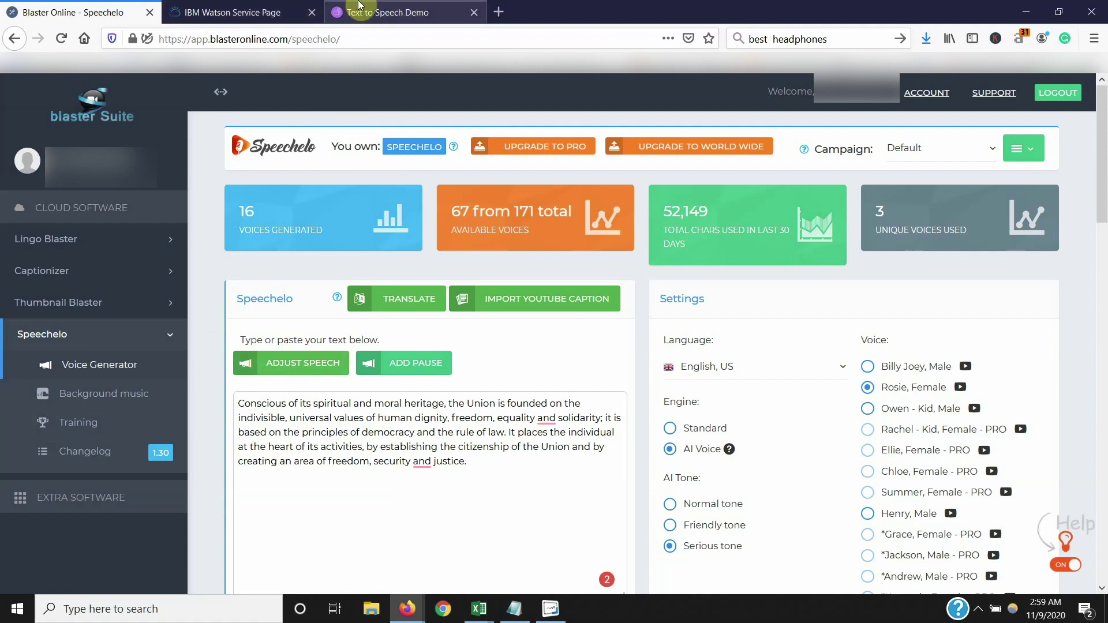
Insert two 2-second pause tags into the paragraph, the first after 'justice.'
left_click(422, 362)
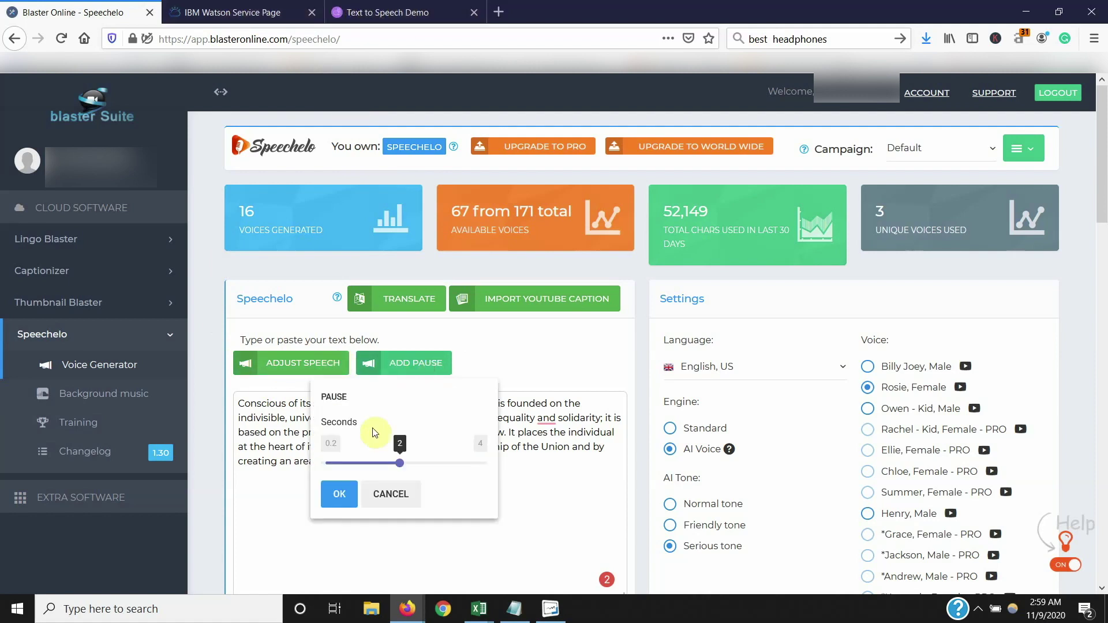
left_click(340, 494)
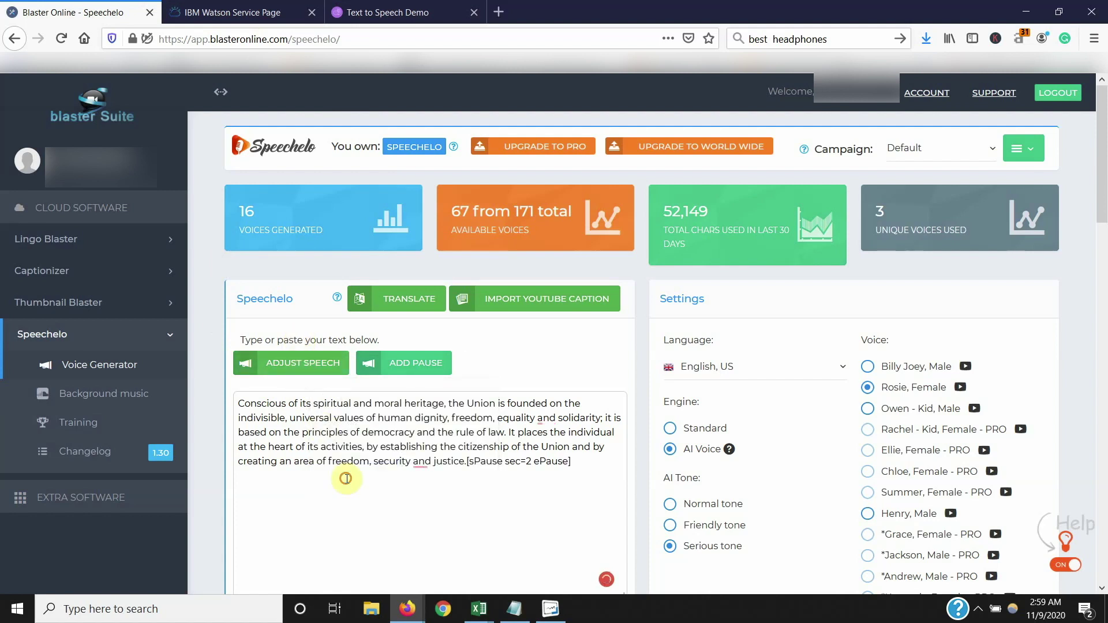
left_click(415, 364)
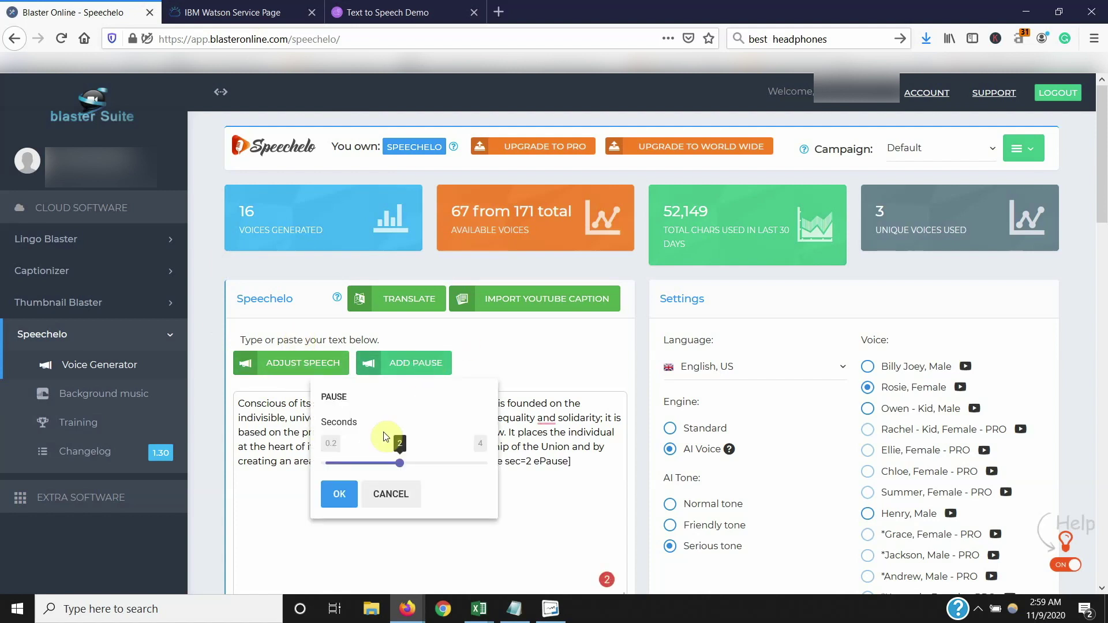
left_click(341, 494)
Add an Adjust Speech tag with Volume set to Soft
left_click(296, 364)
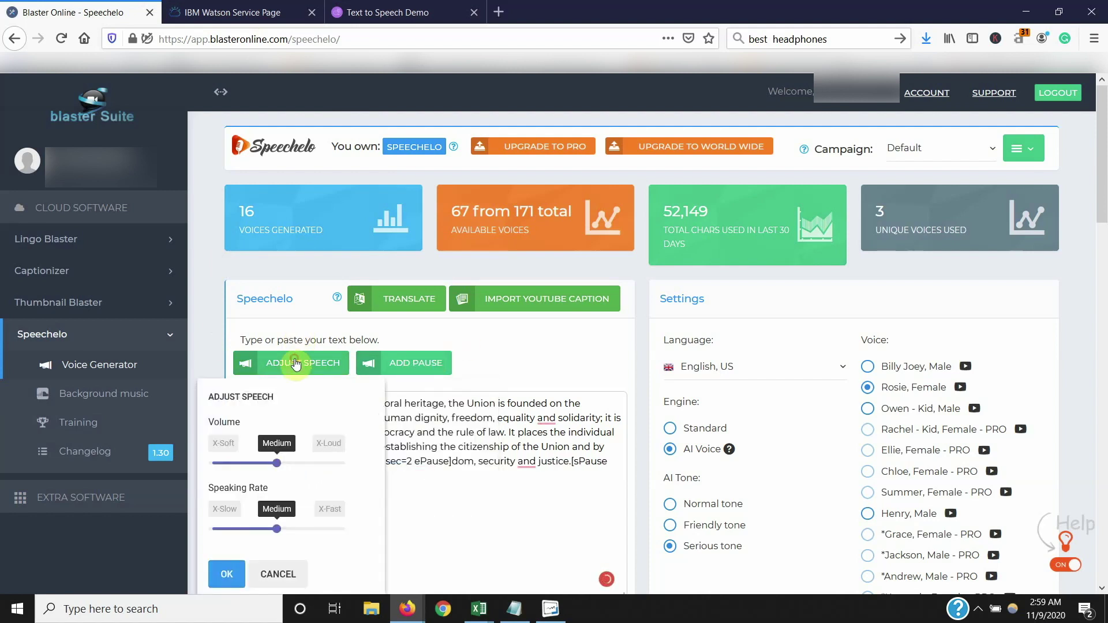
left_click(245, 462)
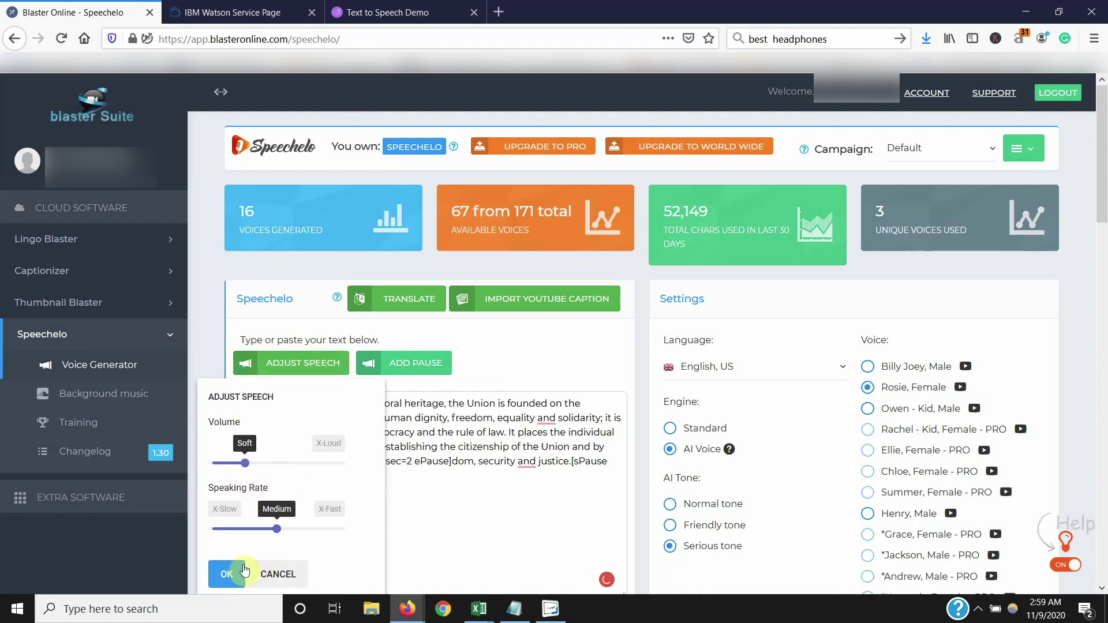
left_click(244, 570)
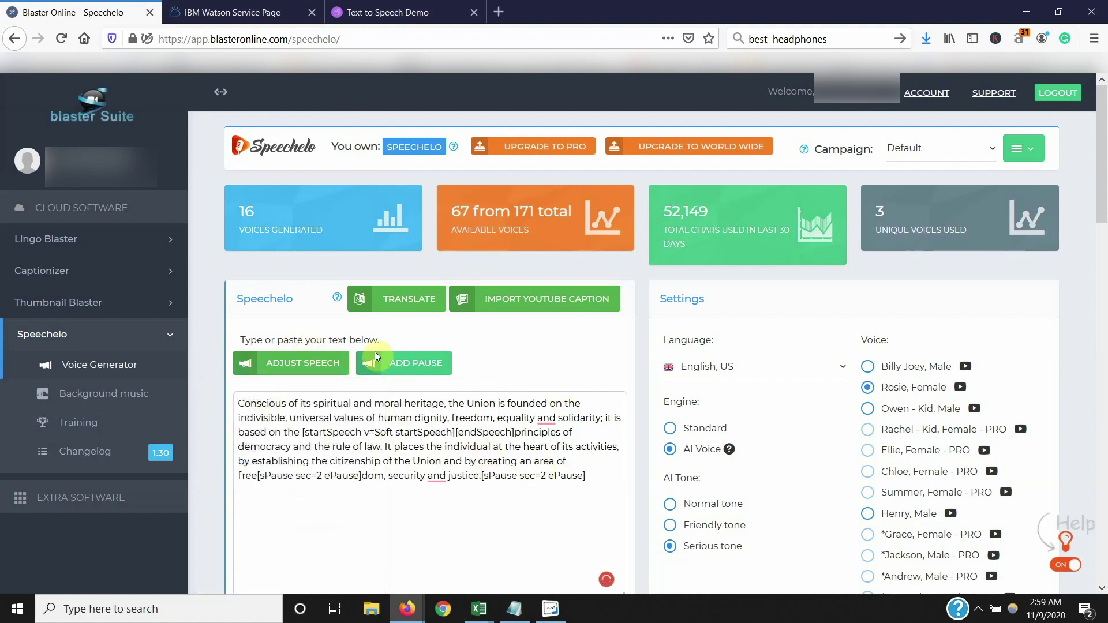